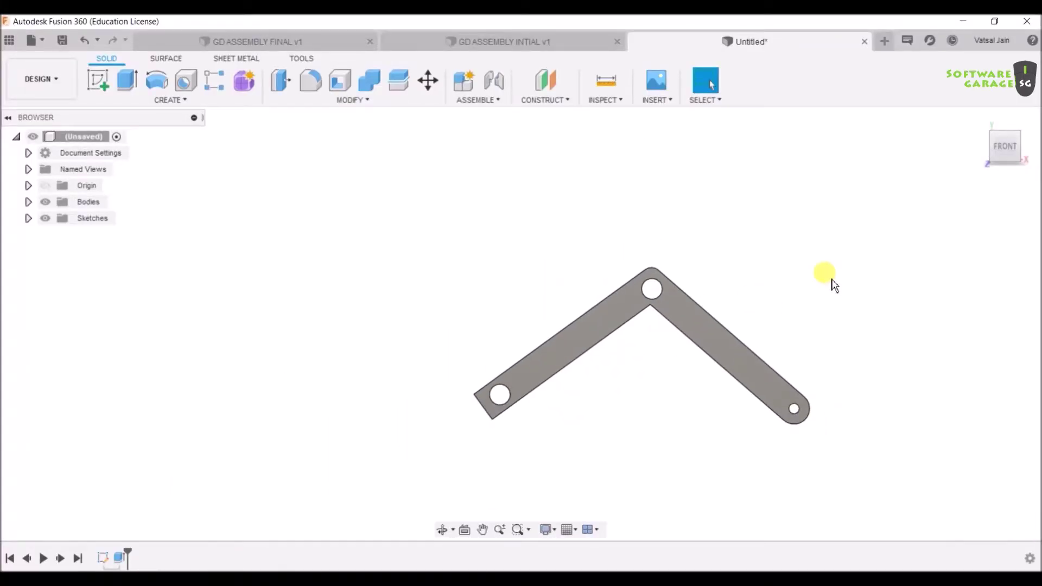
Step: Examine the bent two-arm link and its three holes from the front and from several angled views
shift+middle_drag(833, 284, 794, 333)
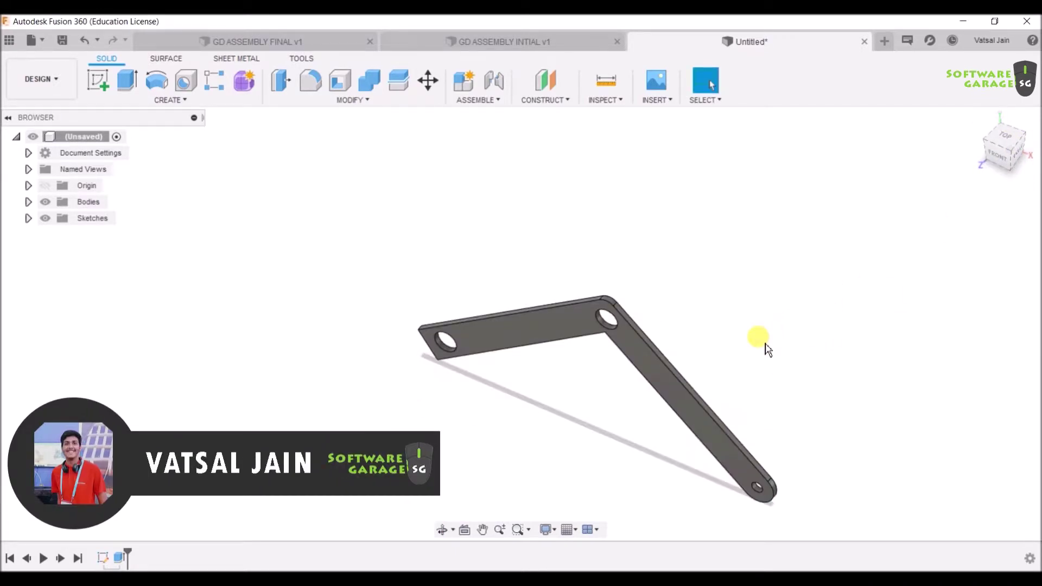
scroll(658, 414, up, 3)
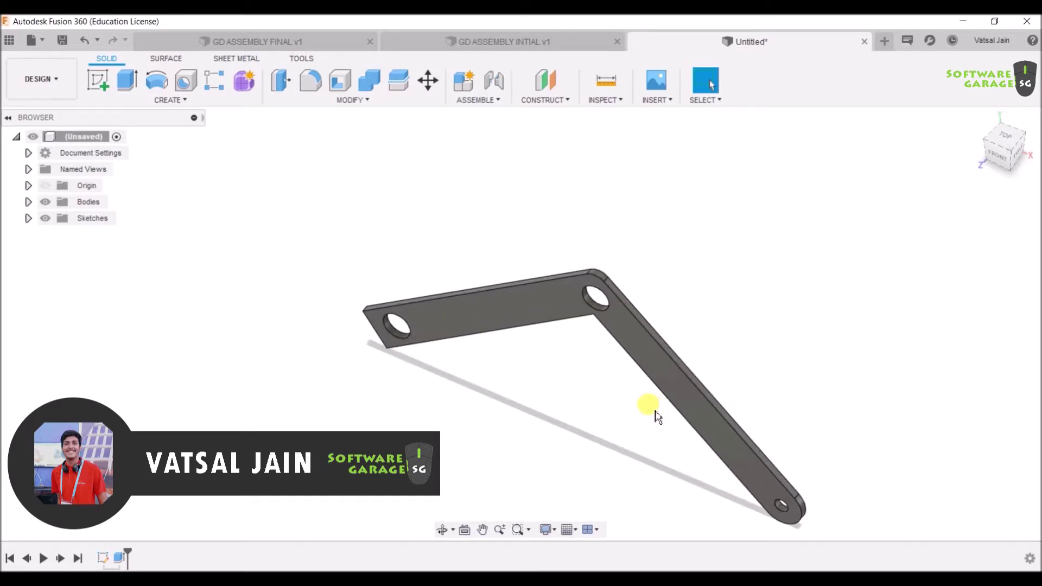
scroll(402, 347, up, 3)
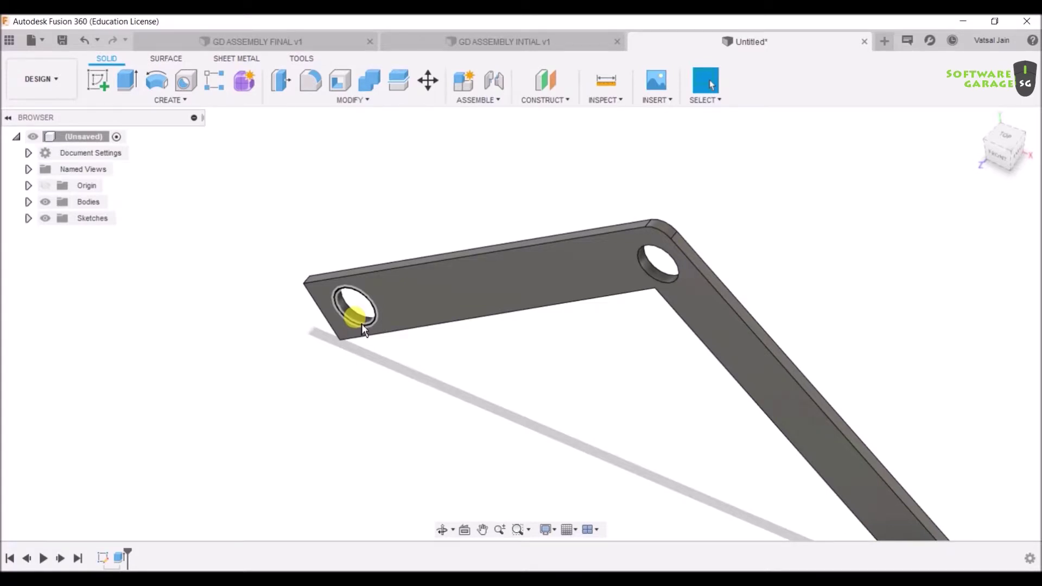
click(1001, 159)
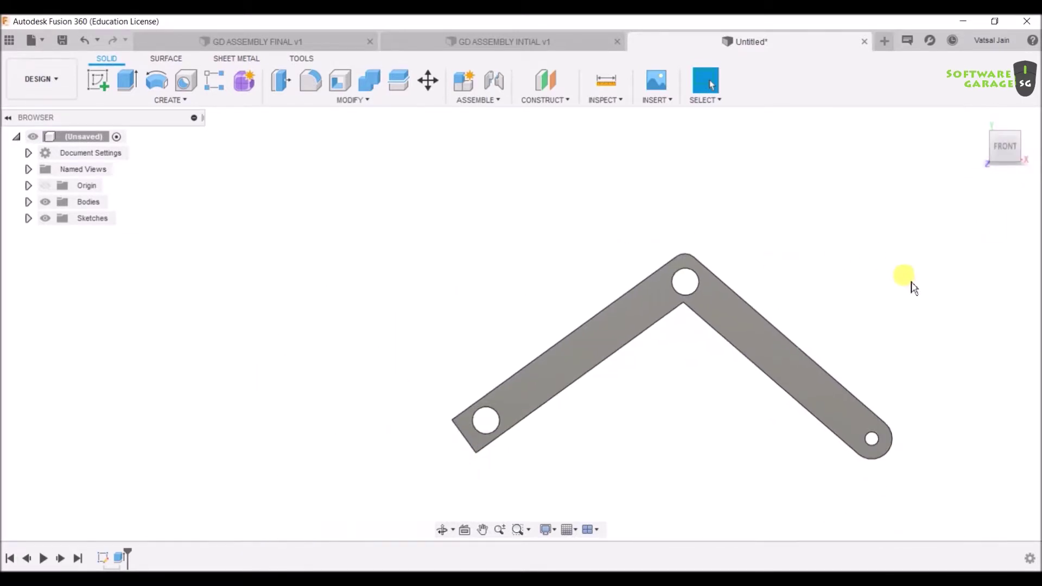
shift+middle_drag(913, 288, 492, 266)
scroll(722, 288, up, 5)
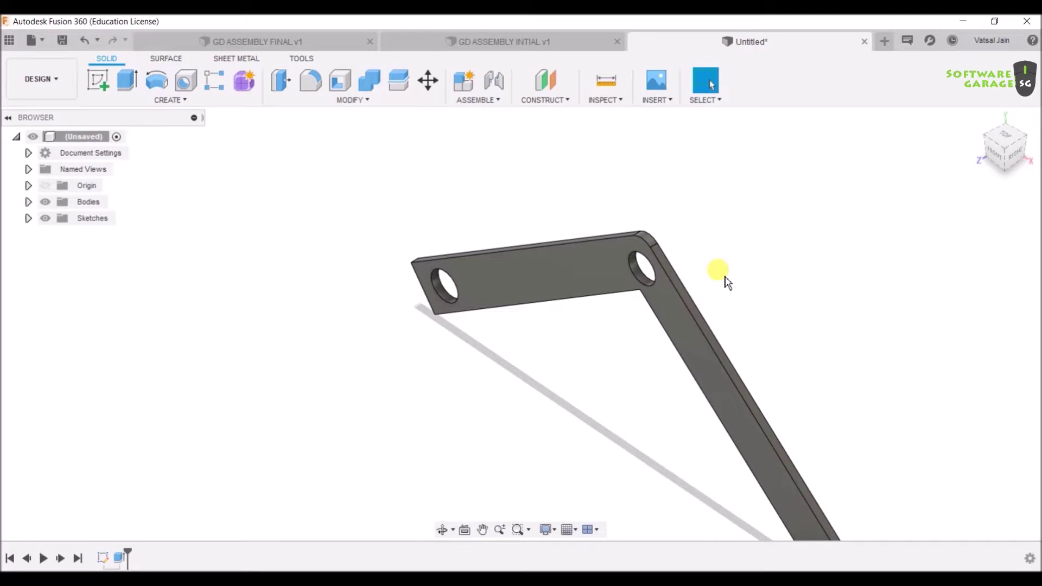
scroll(727, 283, up, 2)
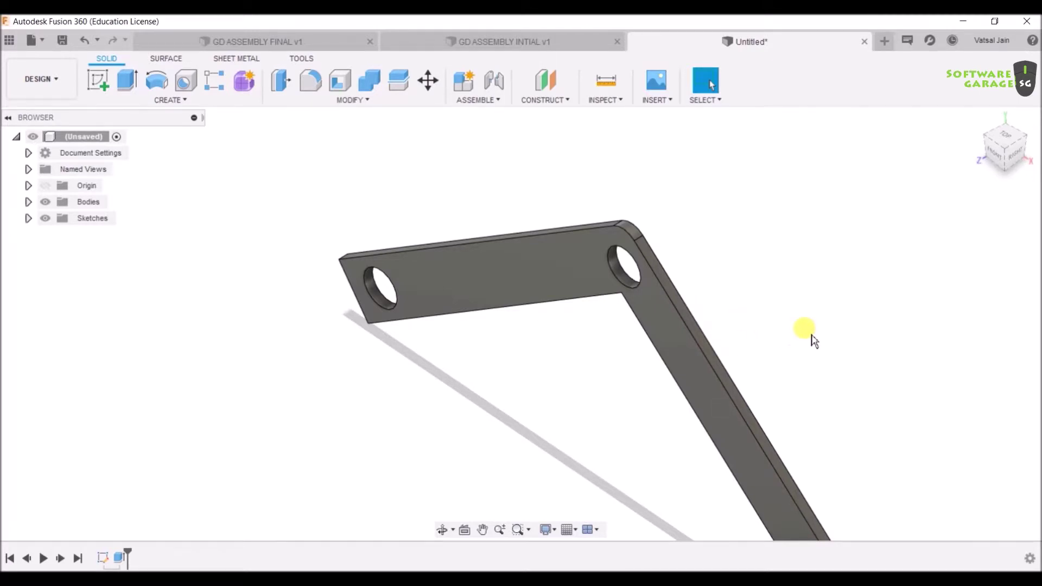
middle_drag(810, 338, 677, 230)
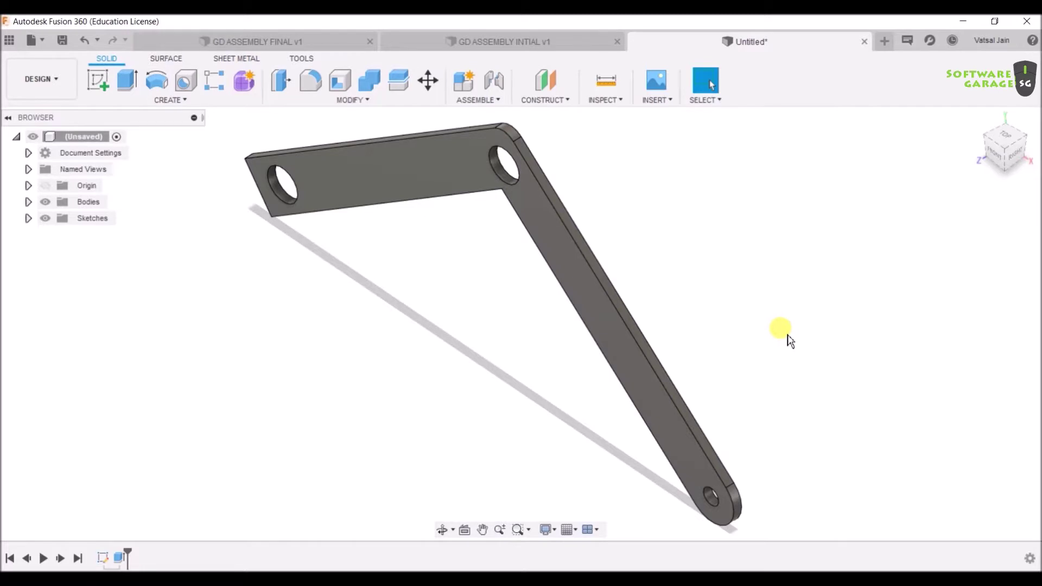
scroll(780, 330, up, 2)
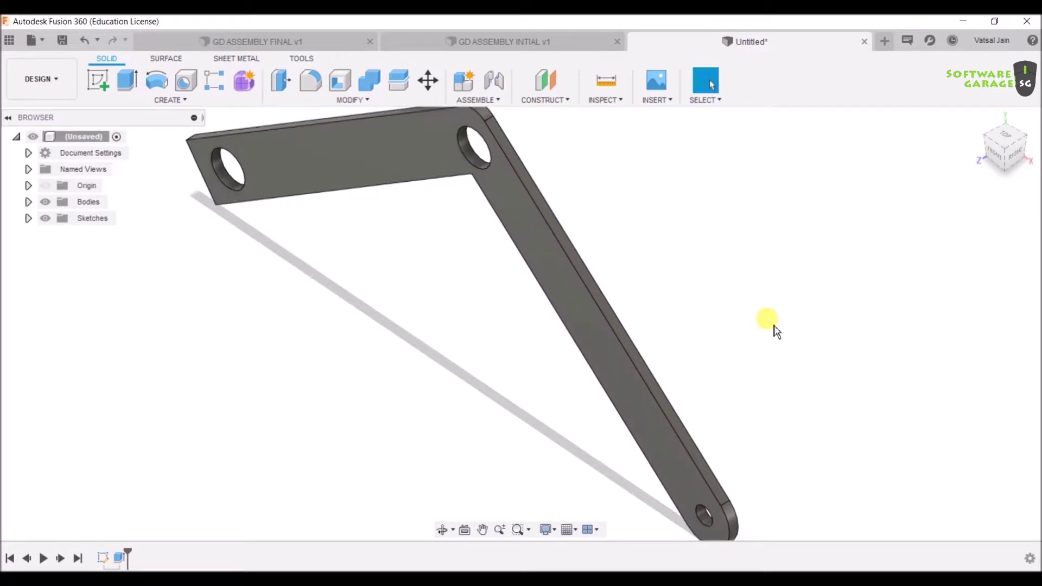
scroll(776, 331, down, 2)
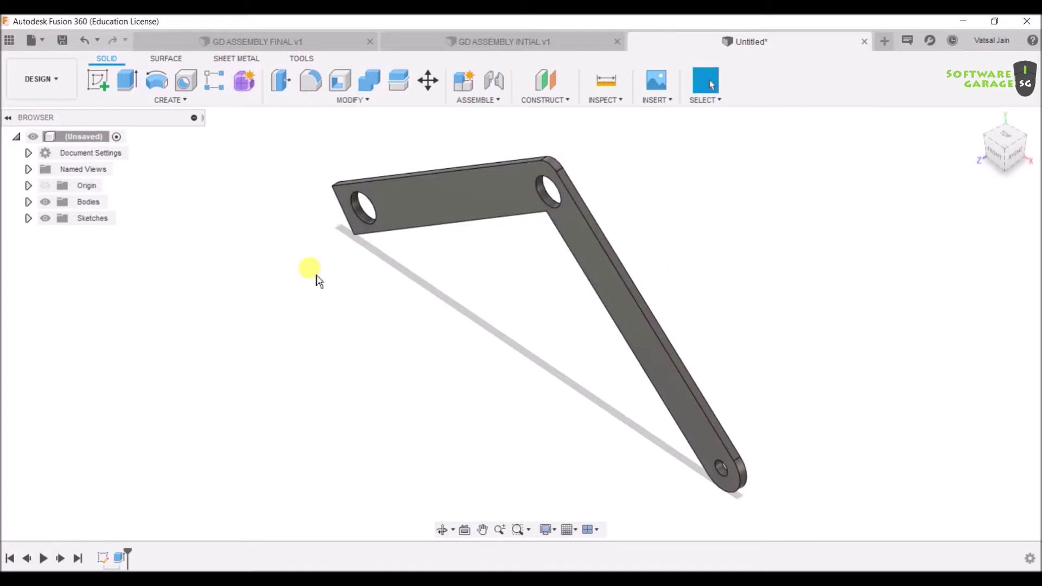
shift+middle_drag(726, 496, 880, 326)
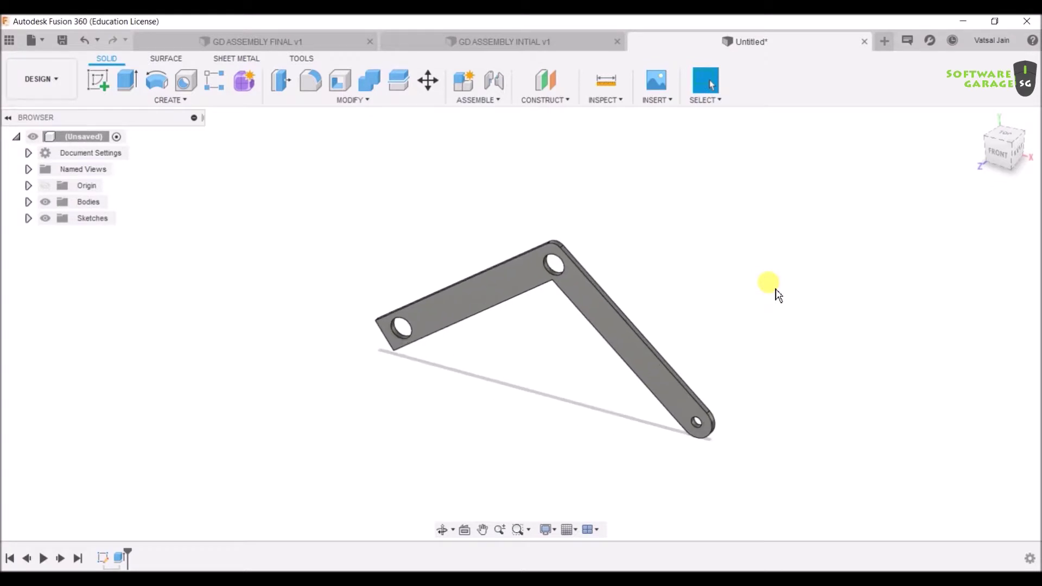
mouse_move(777, 296)
shift+middle_down()
mouse_move(789, 282)
mouse_move(784, 300)
shift+middle_up()
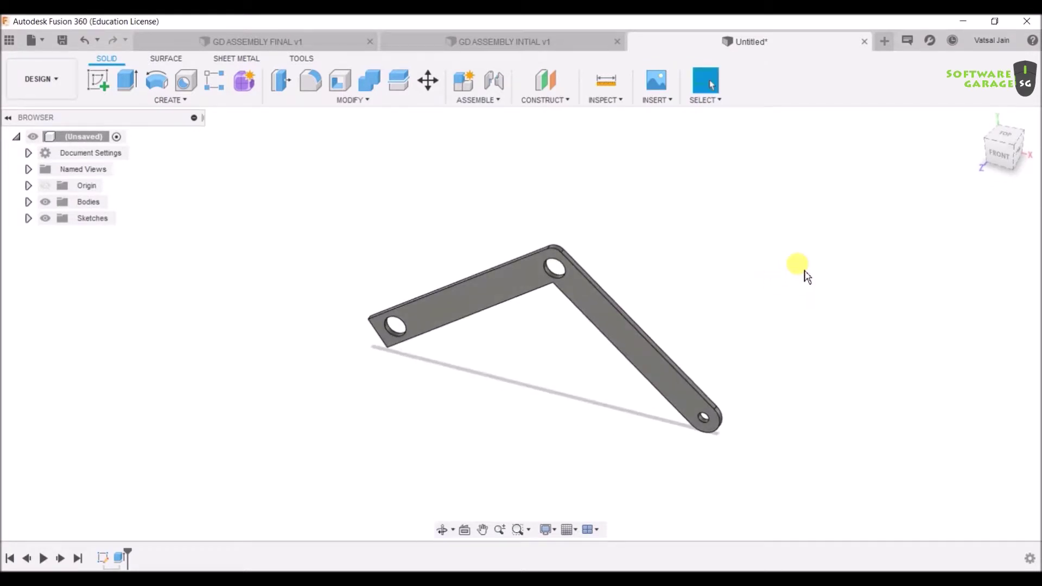
Step: Create an empty, activated new component under the top-level design
click(471, 102)
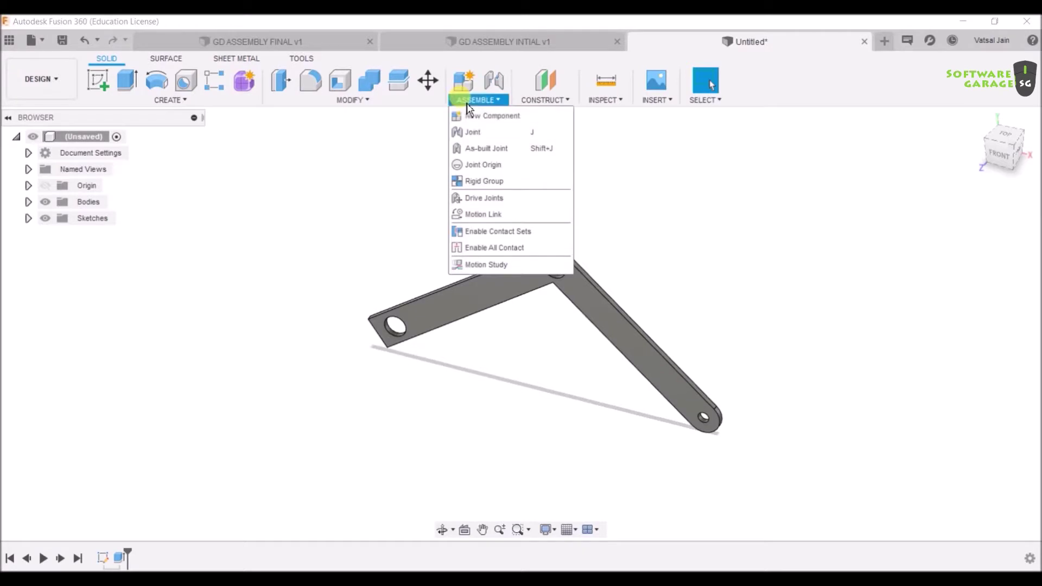
click(473, 118)
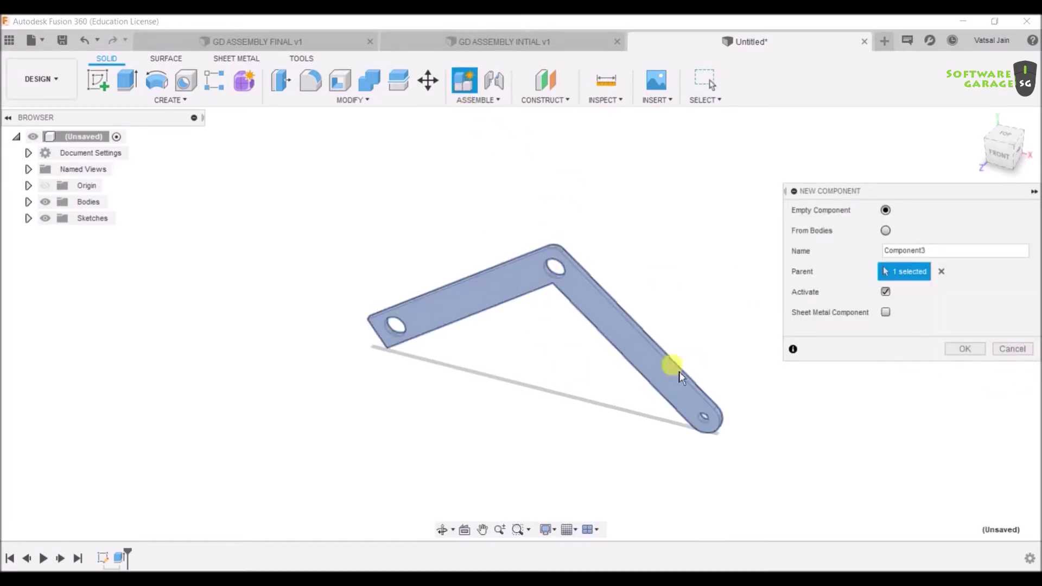
click(965, 352)
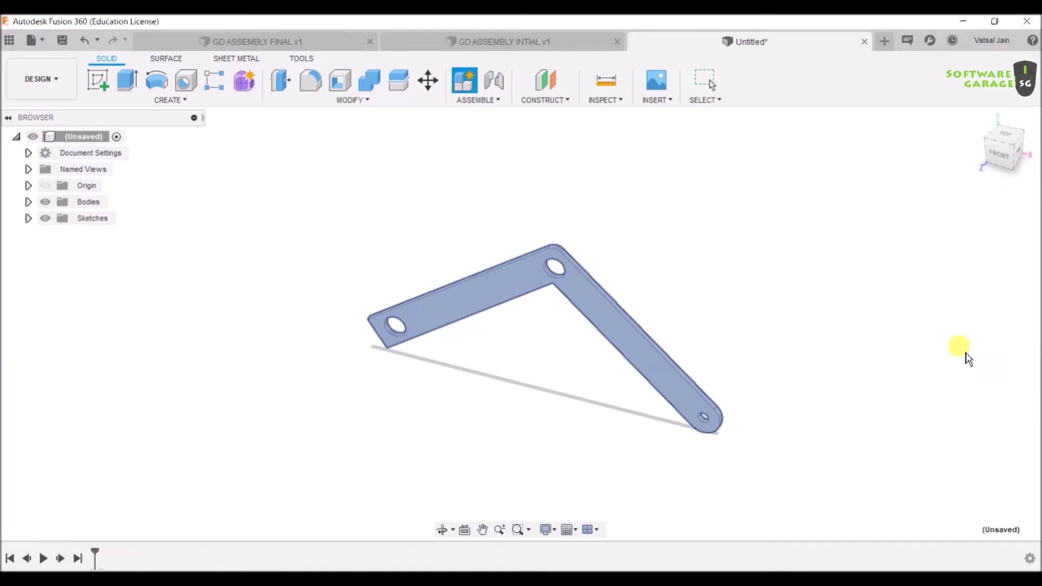
Step: Start a sketch on the link's front face and project the edges of its three holes with Projection Link on
click(96, 79)
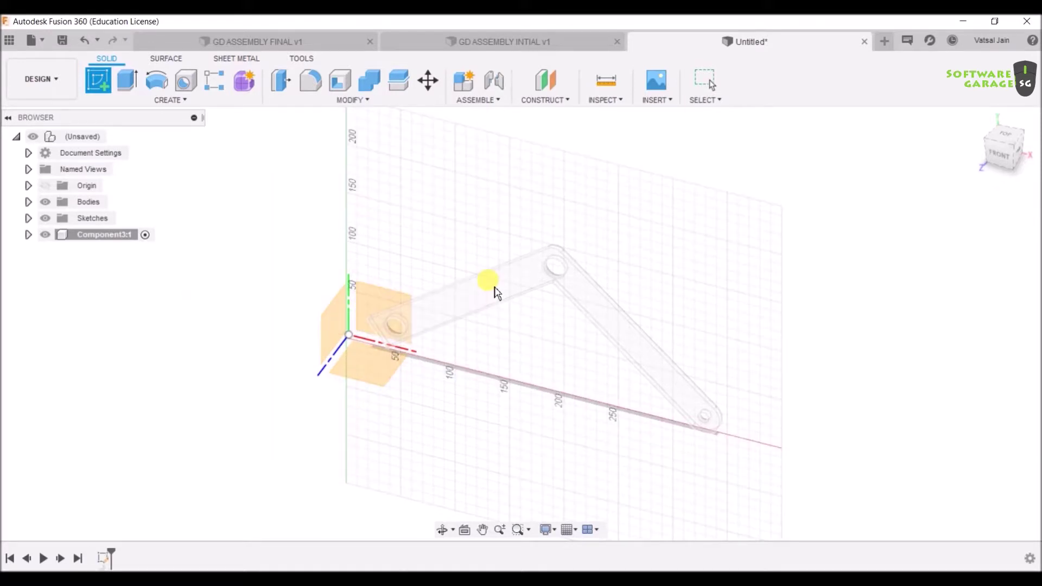
click(488, 284)
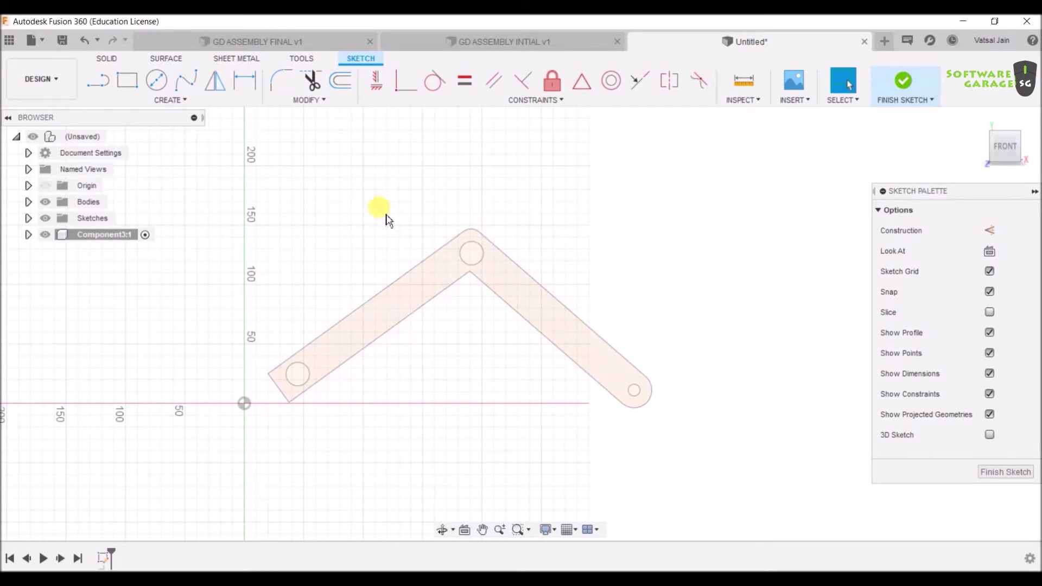
scroll(625, 285, up, 1)
scroll(625, 285, up, 1)
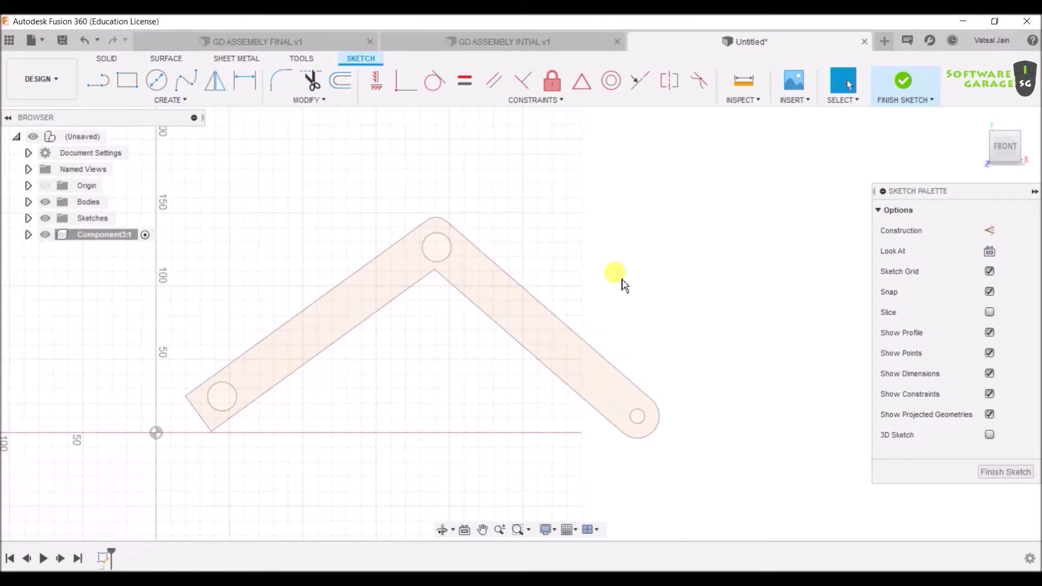
key(p)
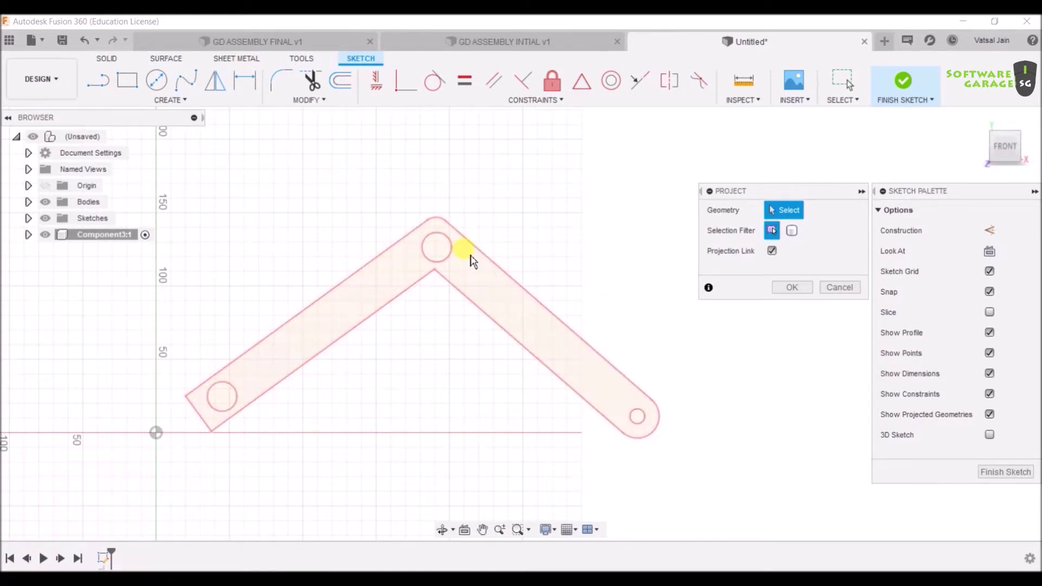
click(450, 261)
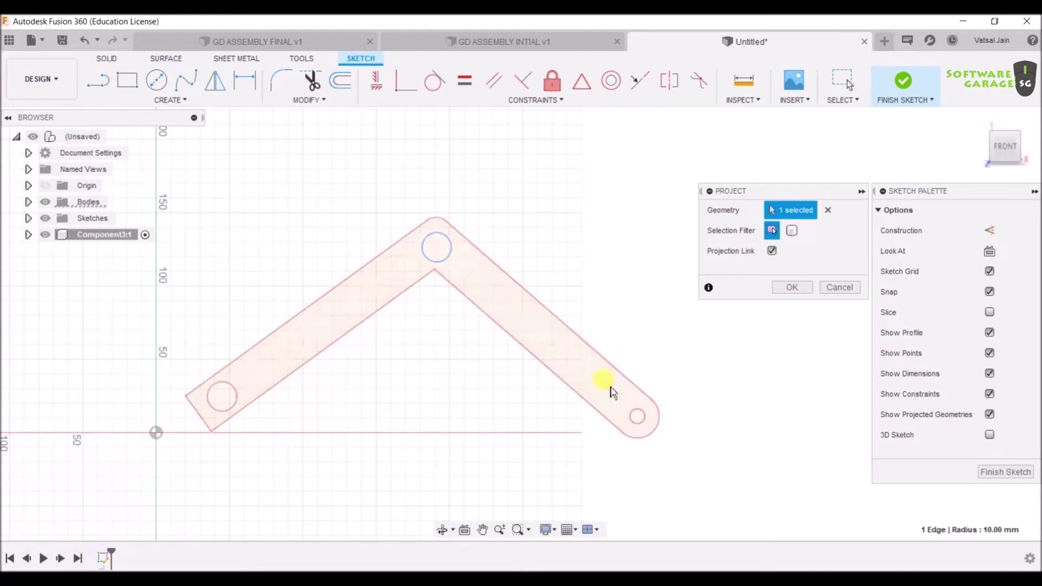
click(643, 417)
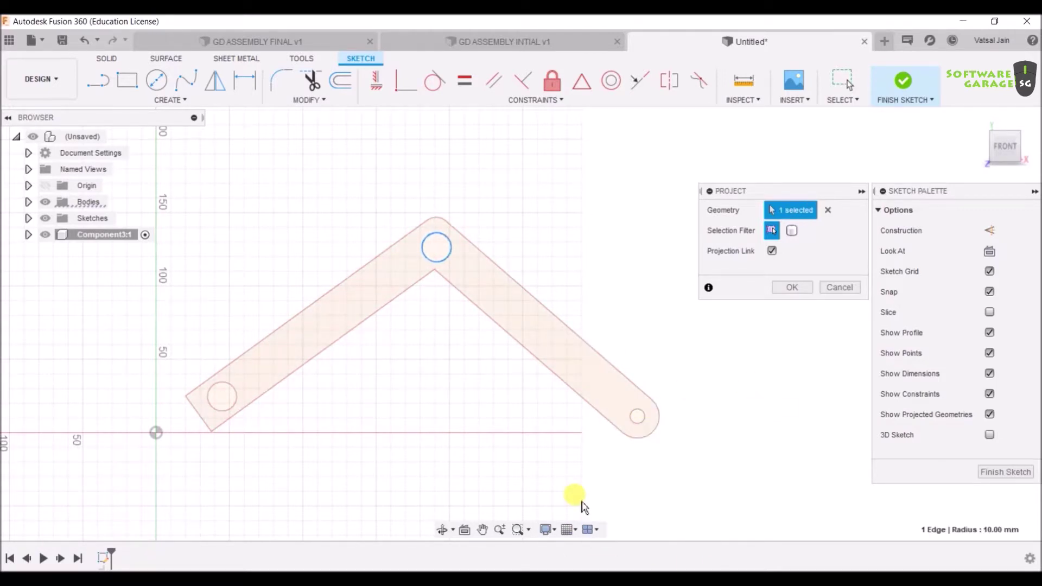
click(643, 421)
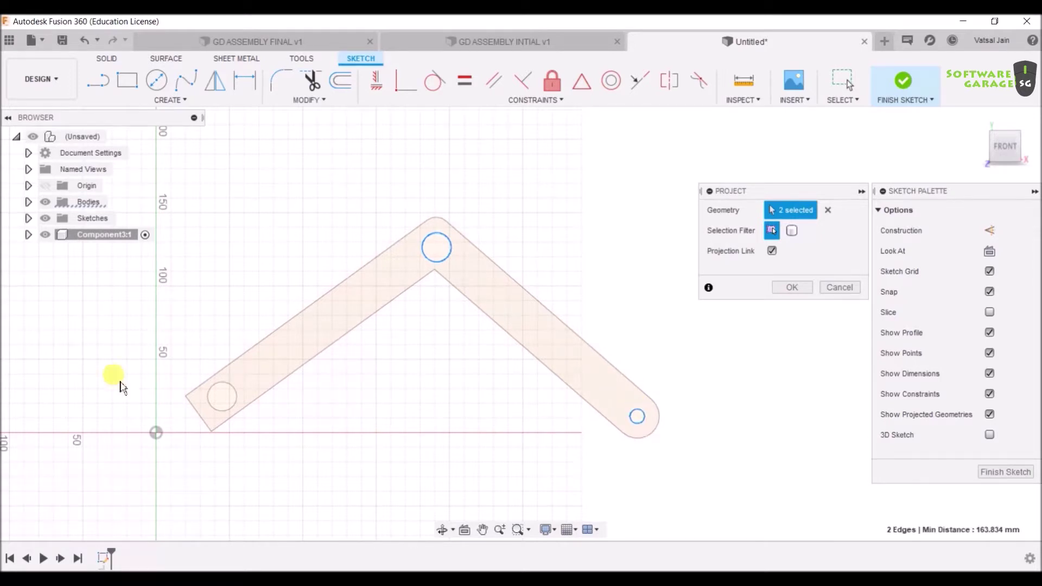
click(233, 387)
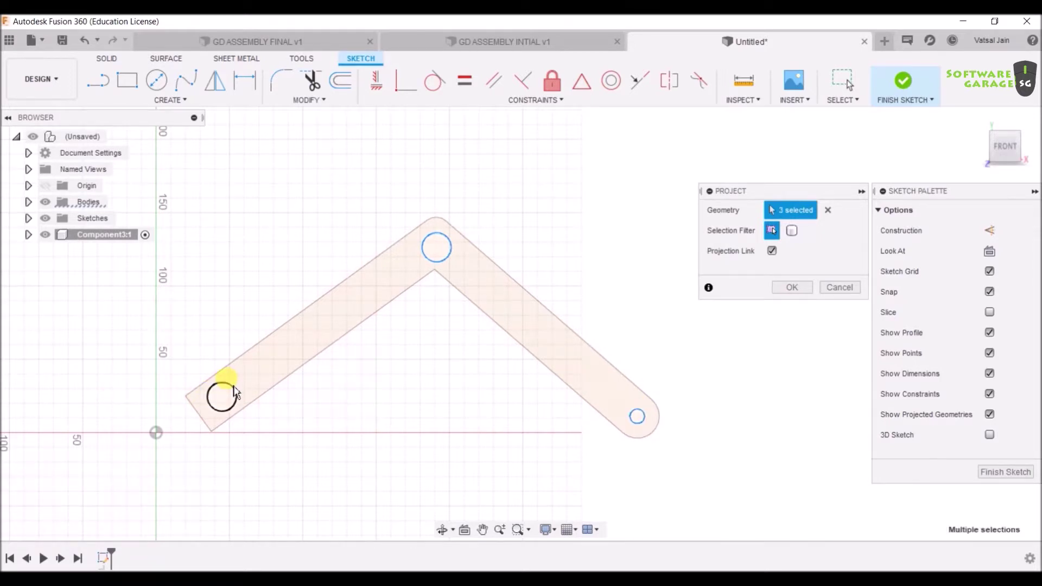
click(790, 287)
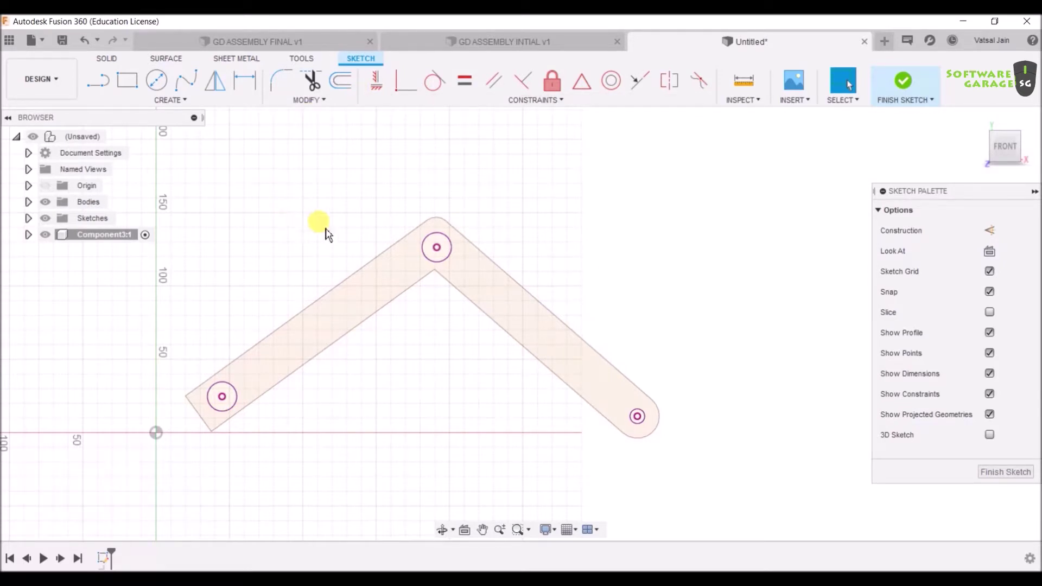
Step: Offset the projected circle of the hole at the link's bend outward by 3 mm
key(o)
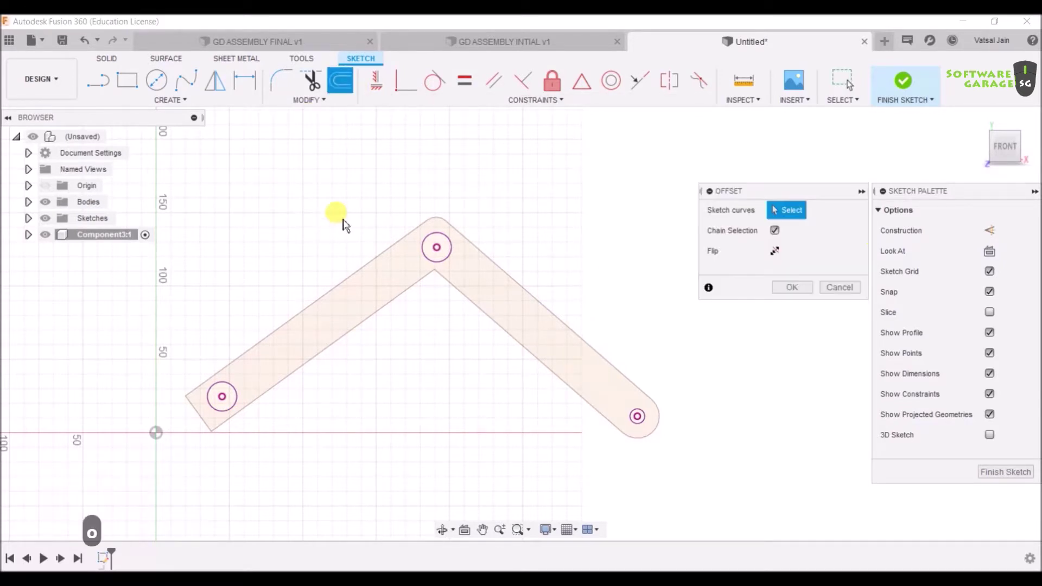
click(453, 253)
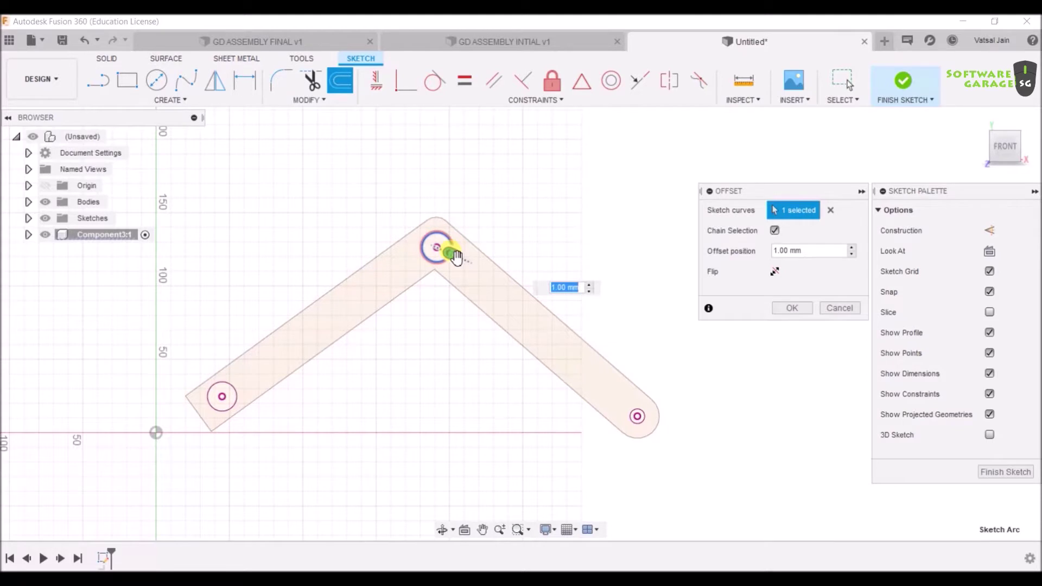
drag(456, 255, 459, 264)
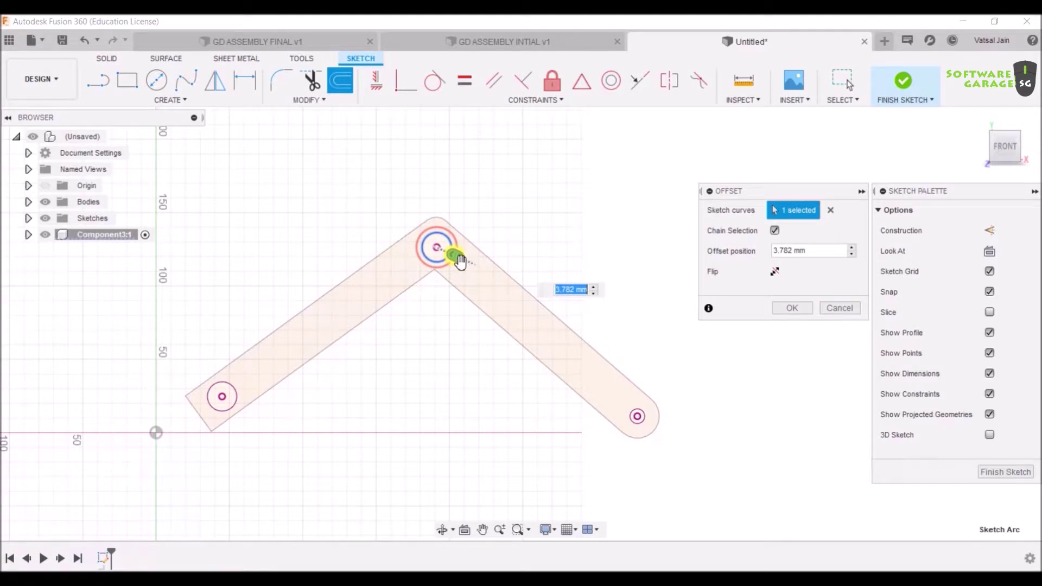
text(3)
key(Return)
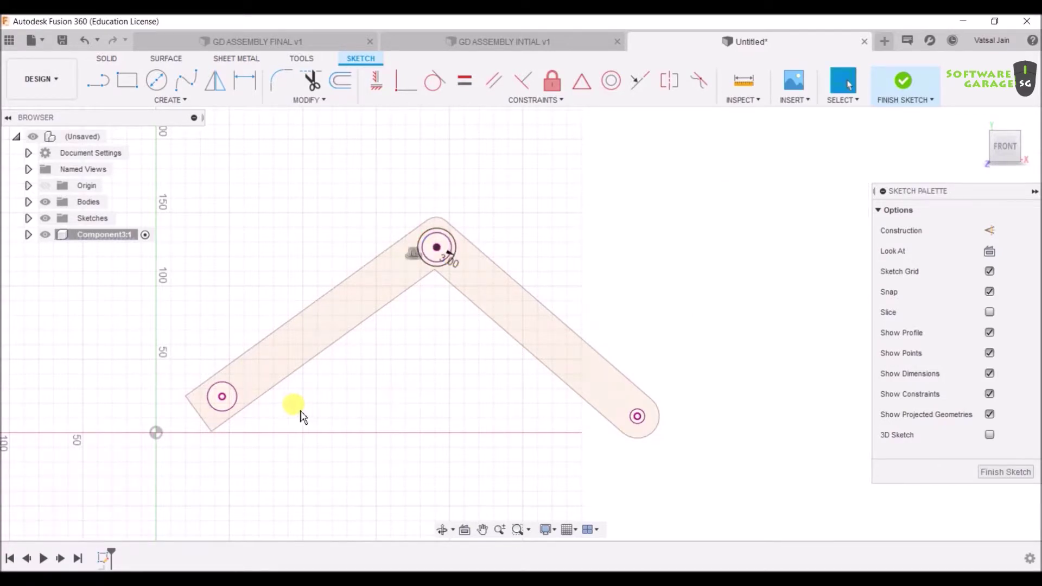
Step: Offset the projected circle of the hole at the link's square end by 3 mm
scroll(301, 417, up, 1)
key(o)
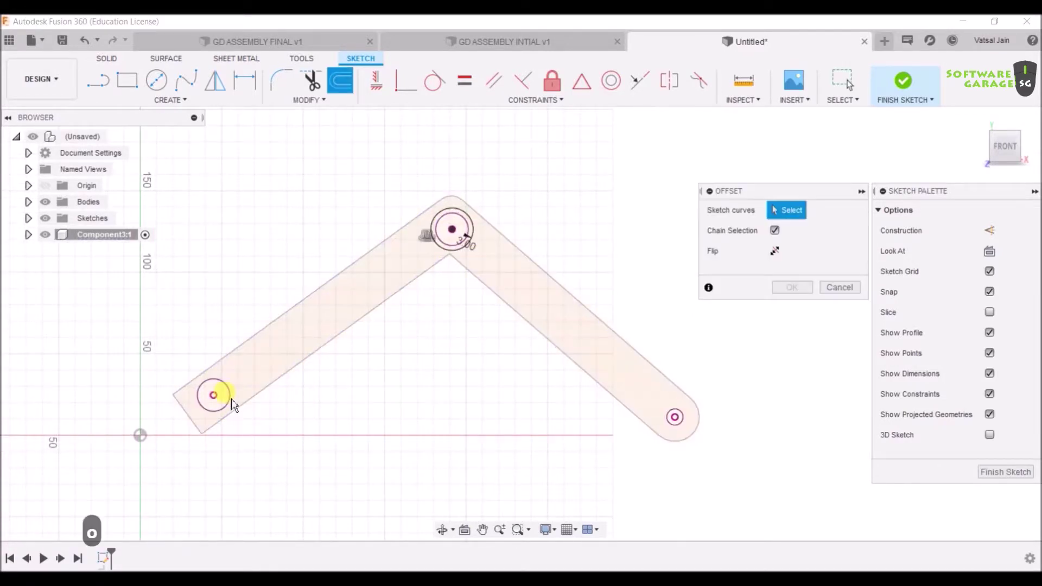
click(228, 399)
text(3)
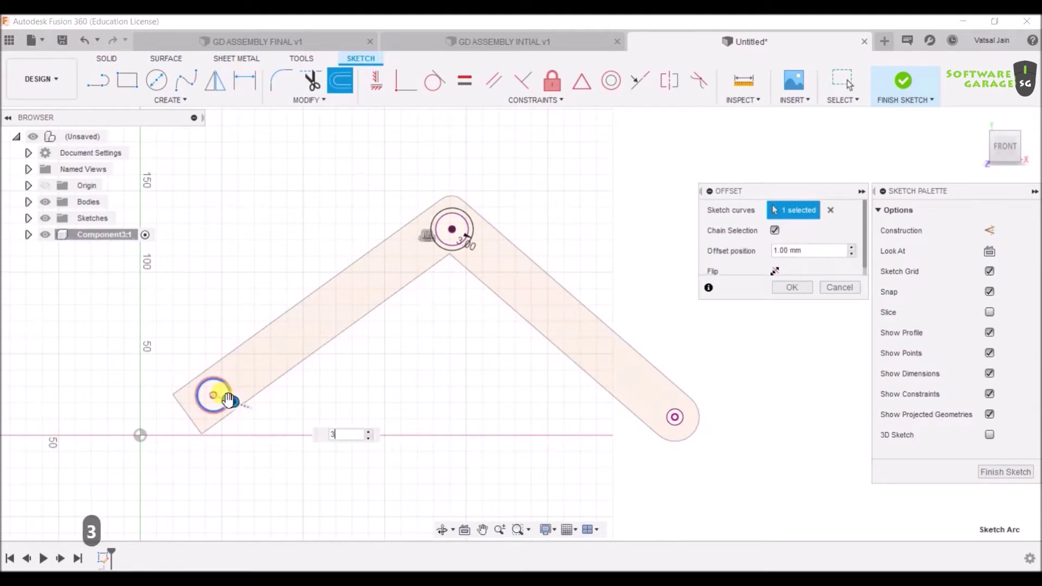
key(Return)
Step: Offset the projected circle of the small hole at the link's rounded end by 3 mm and finish the sketch
click(683, 431)
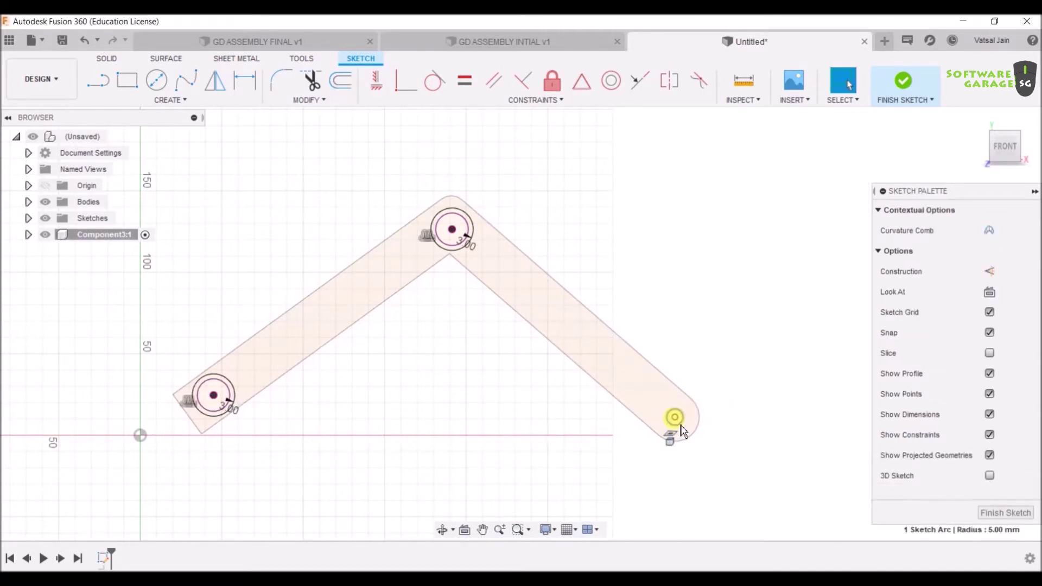
text(o3)
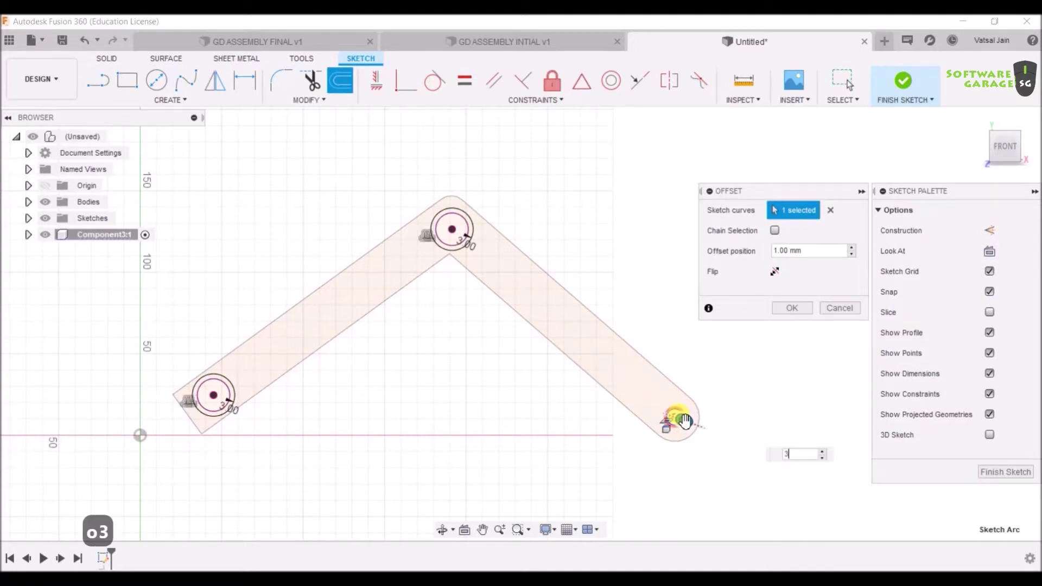
key(Return)
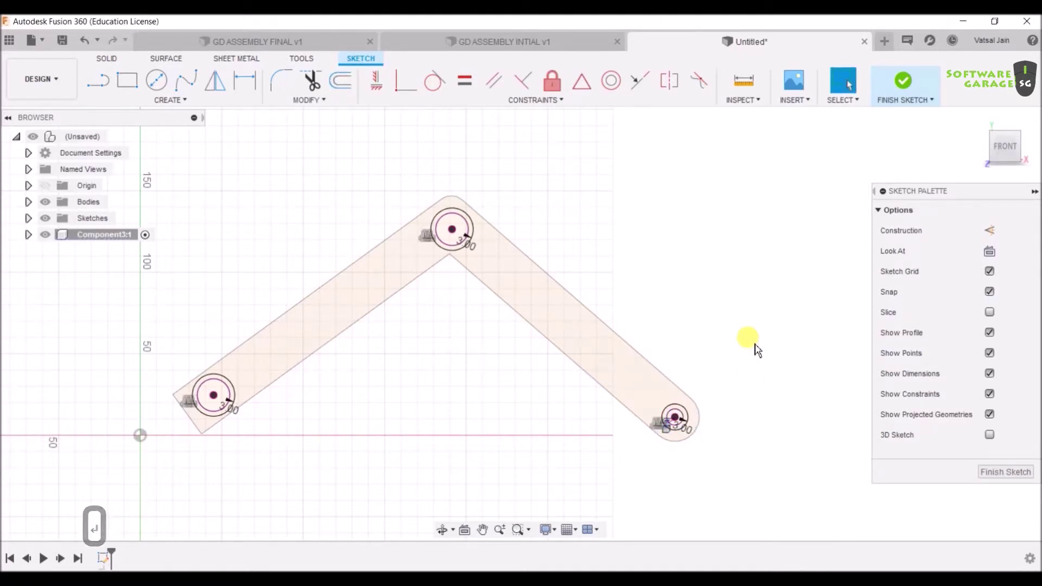
scroll(757, 348, down, 1)
mouse_move(740, 349)
shift+middle_down()
mouse_move(735, 384)
mouse_move(735, 340)
mouse_move(743, 348)
shift+middle_up()
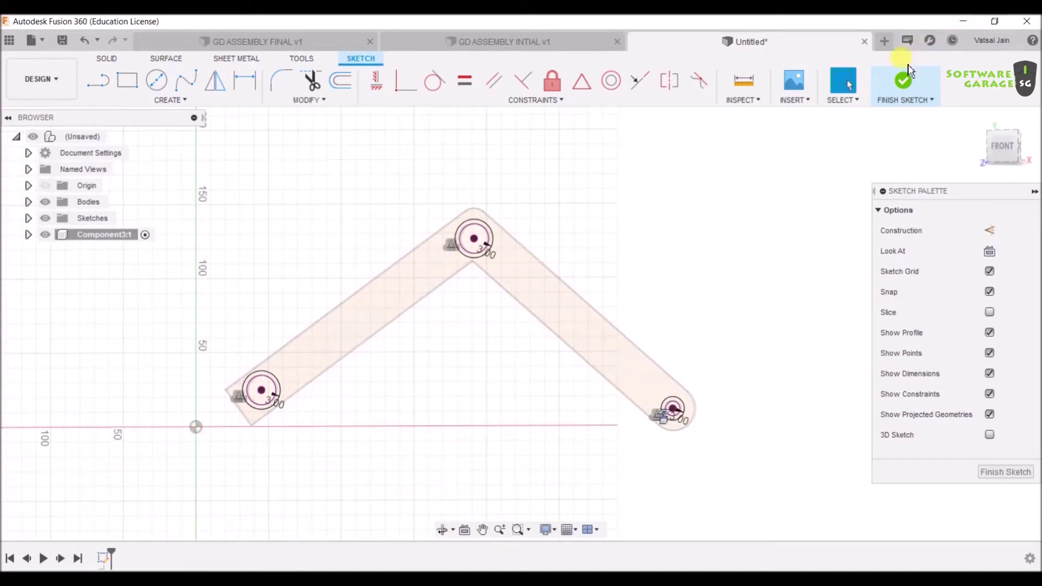
click(904, 80)
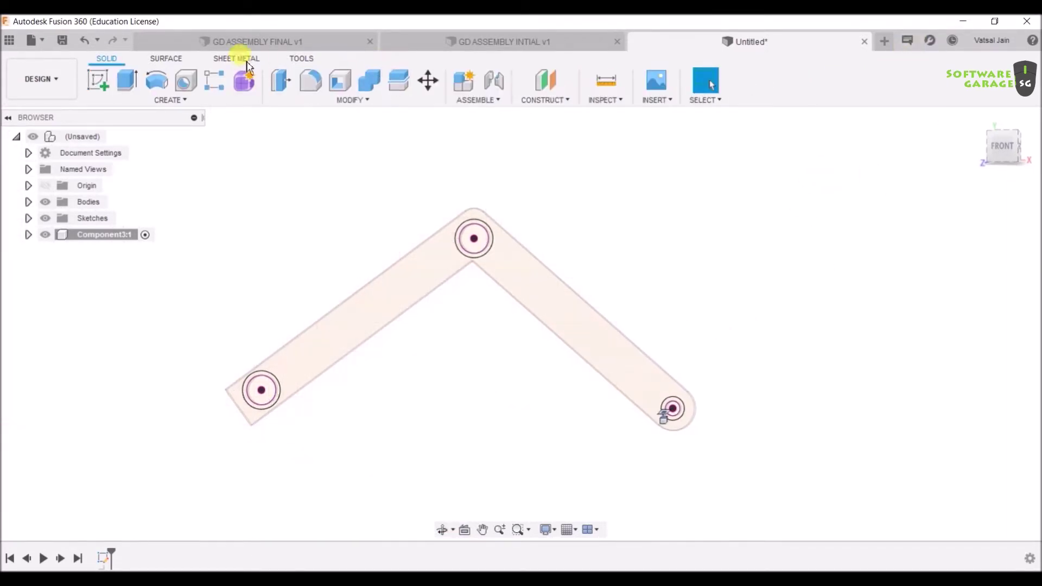
Step: Extrude the three ring profiles around the link's holes by -5 mm as new bodies
click(137, 84)
scroll(630, 320, up, 2)
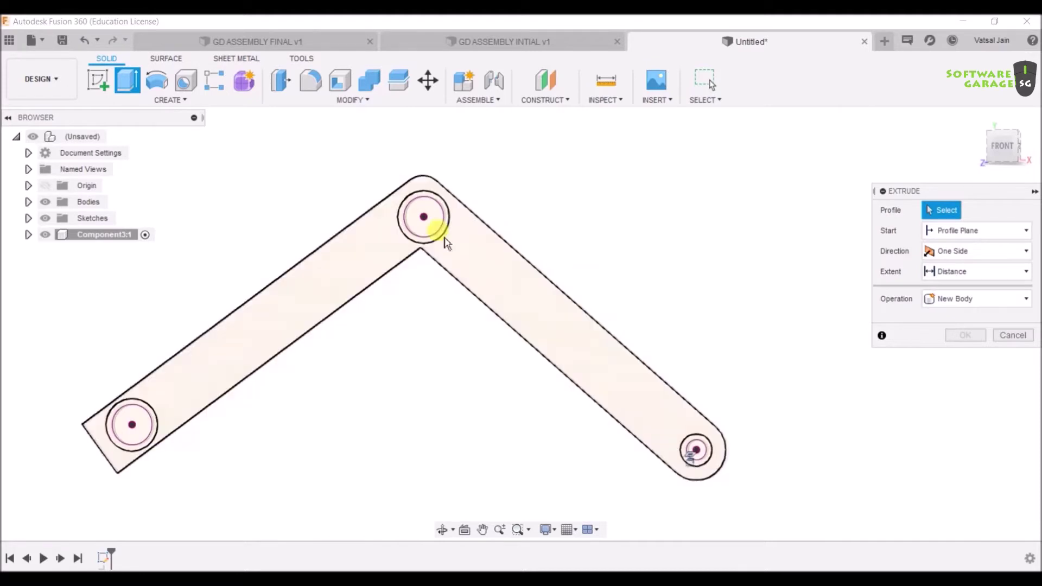
click(426, 218)
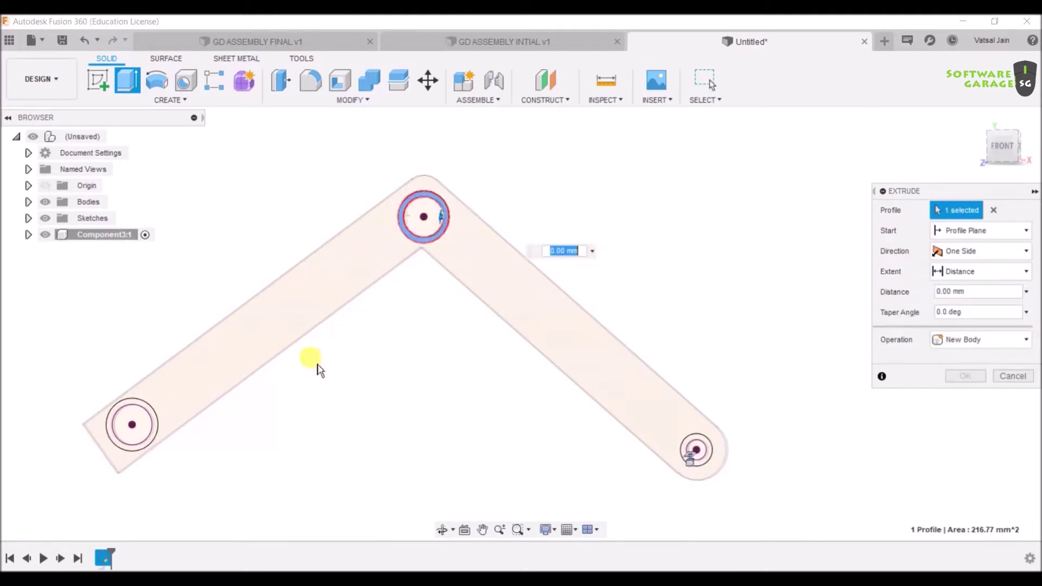
click(146, 420)
click(697, 459)
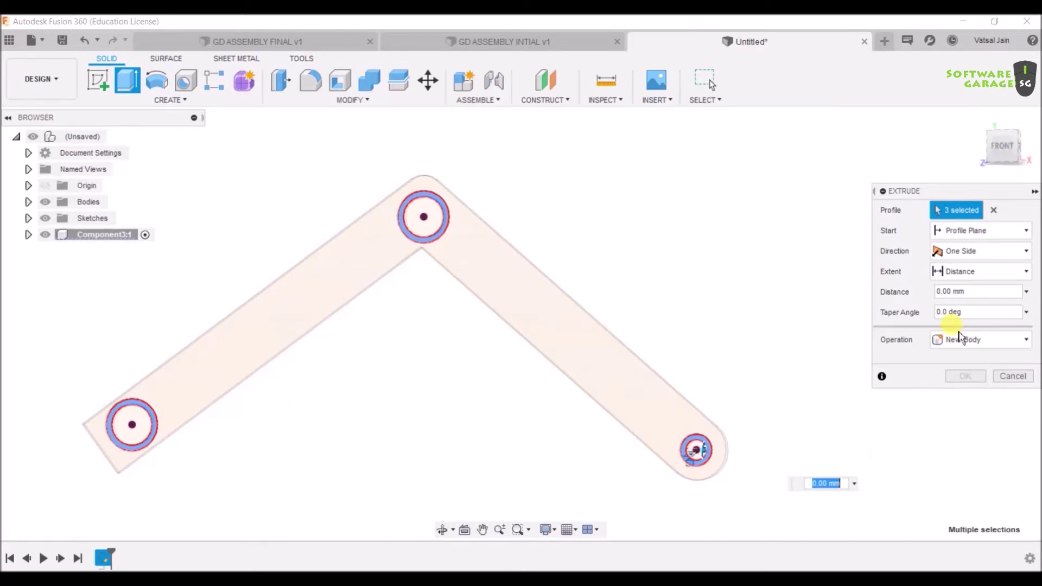
double_click(955, 292)
triple_click(955, 292)
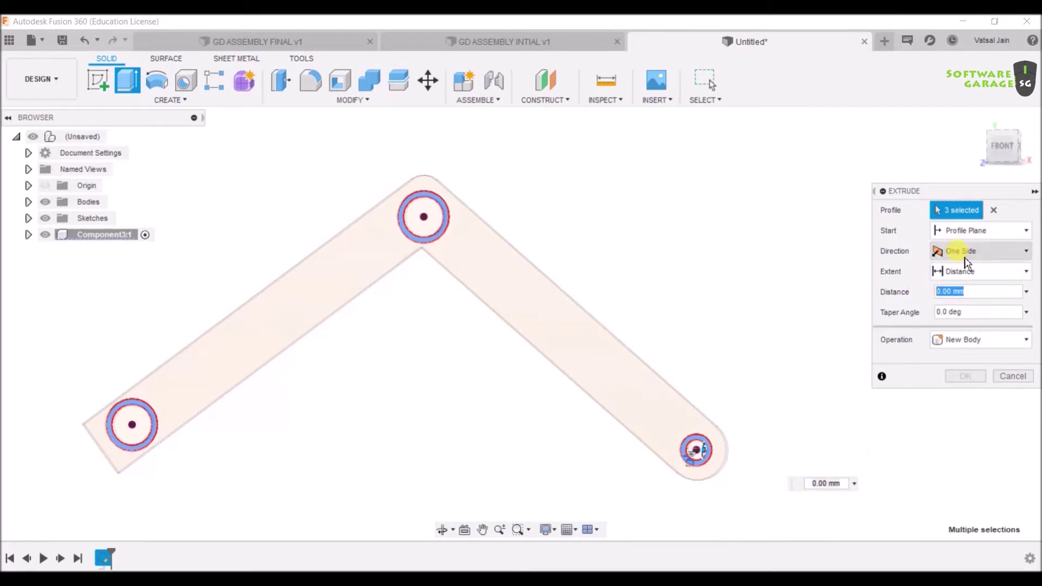
text(-5)
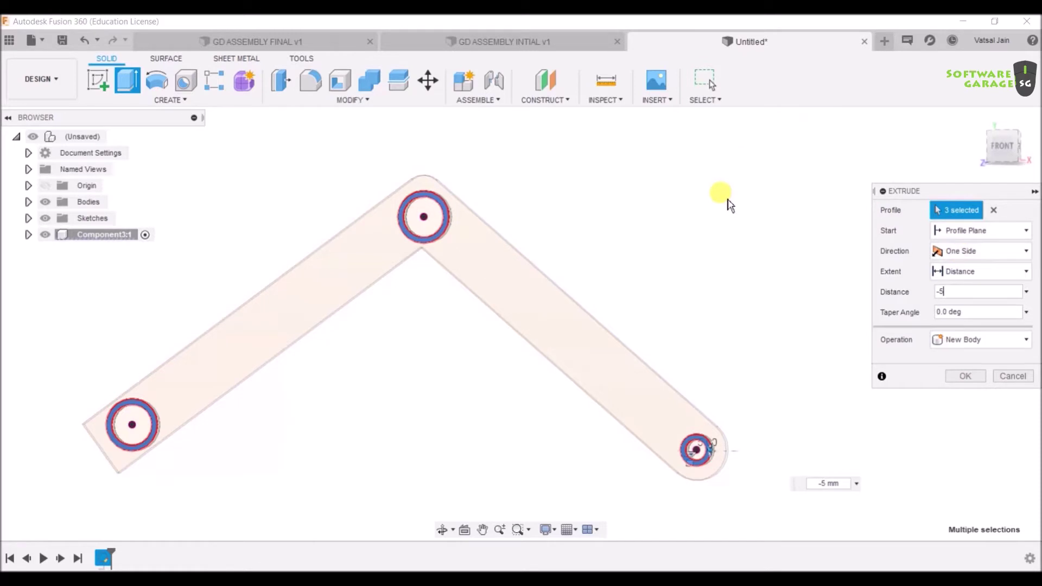
shift+middle_drag(723, 200, 718, 328)
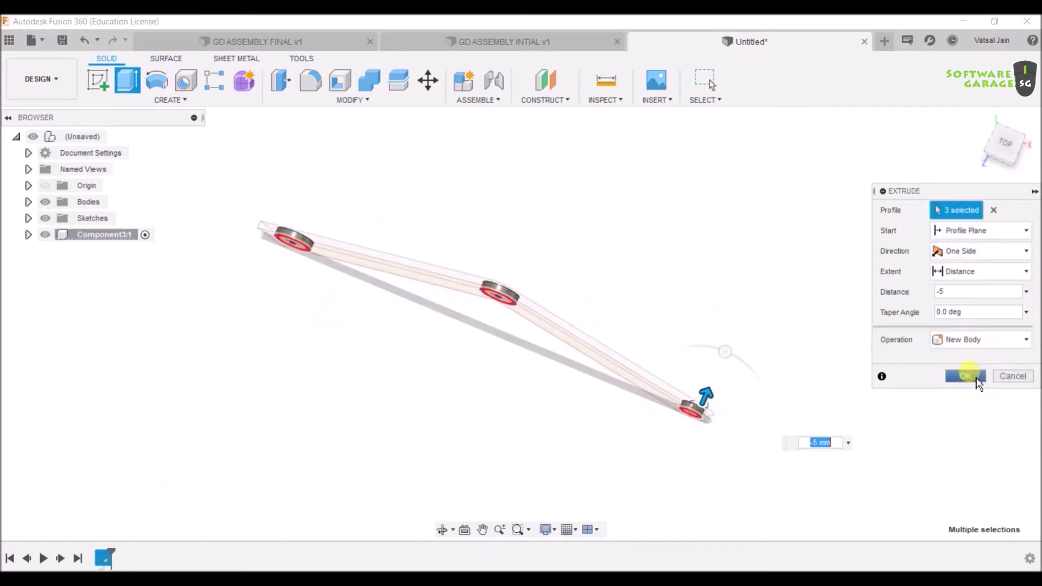
click(977, 378)
Step: Toggle the visibility of the ring component off and on to check which geometry it contains
shift+middle_drag(745, 267, 757, 221)
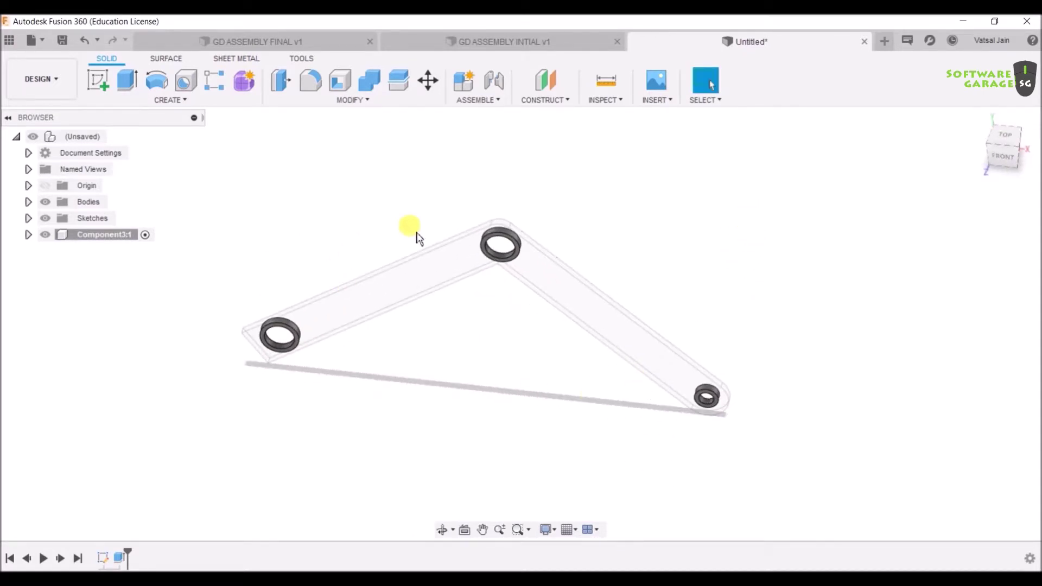
click(45, 236)
click(45, 235)
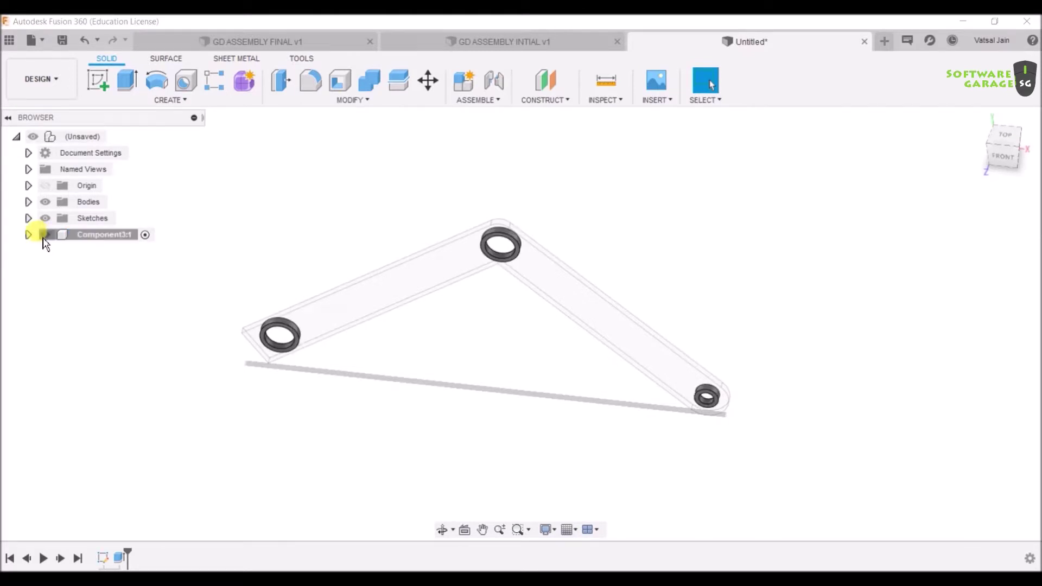
click(45, 235)
click(45, 235)
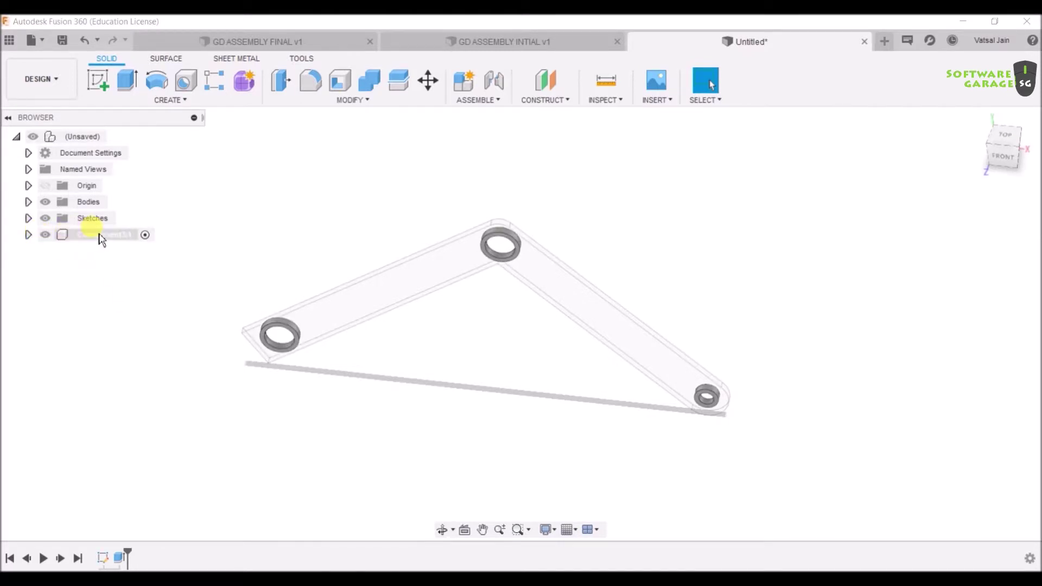
Step: Rename the component containing the three rings as preserve
click(101, 235)
click(103, 236)
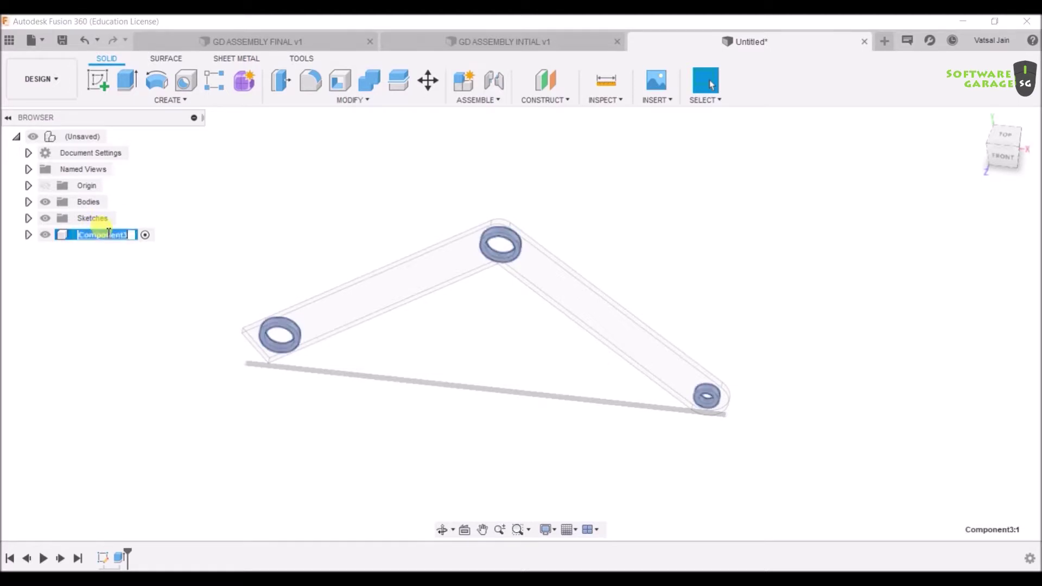
key(BackSpace)
text(p)
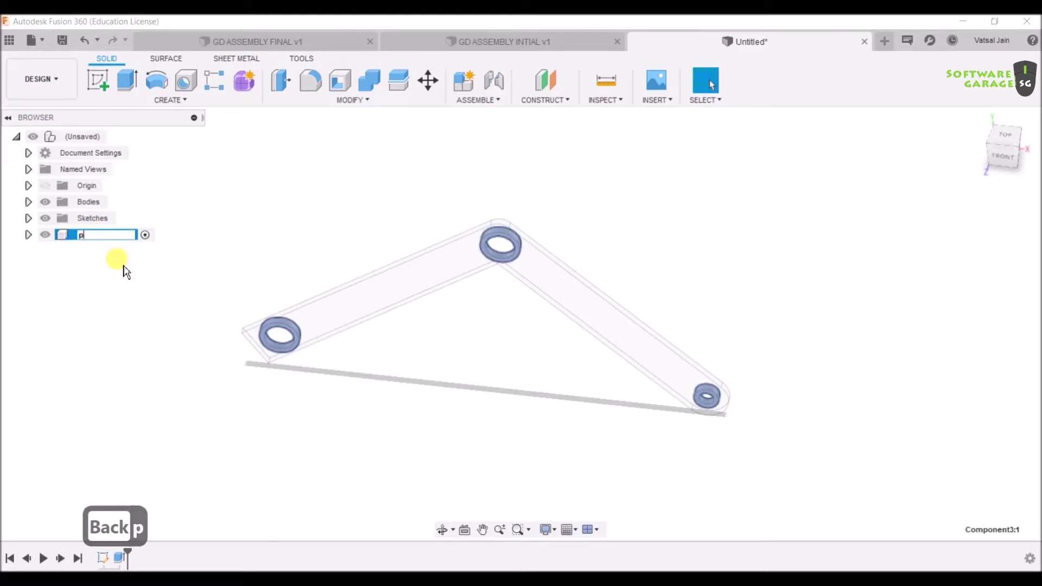
text(reserve)
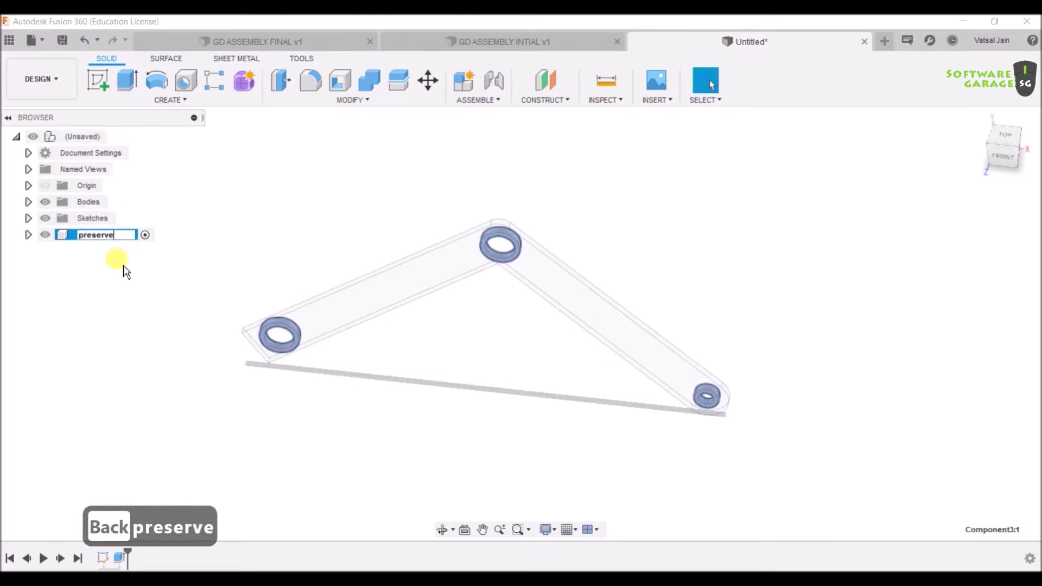
key(Return)
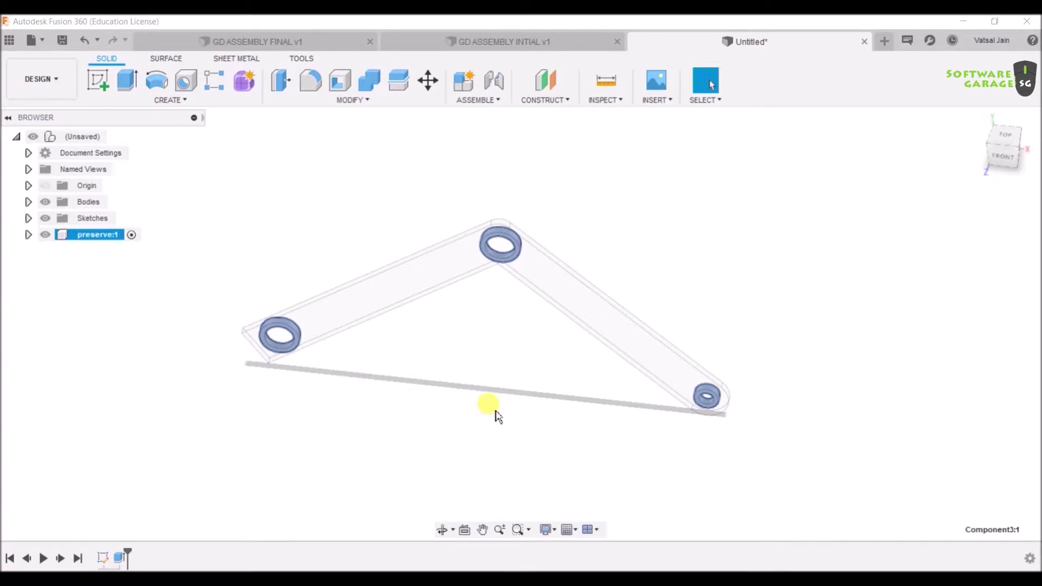
Step: Activate the top-level assembly and create a new empty, activated component under it
click(111, 136)
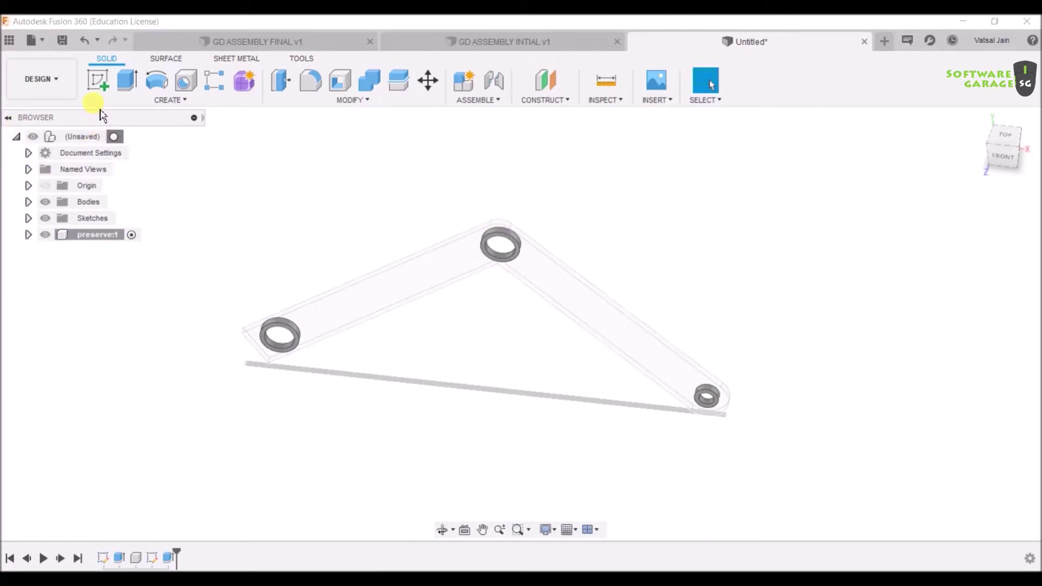
click(114, 138)
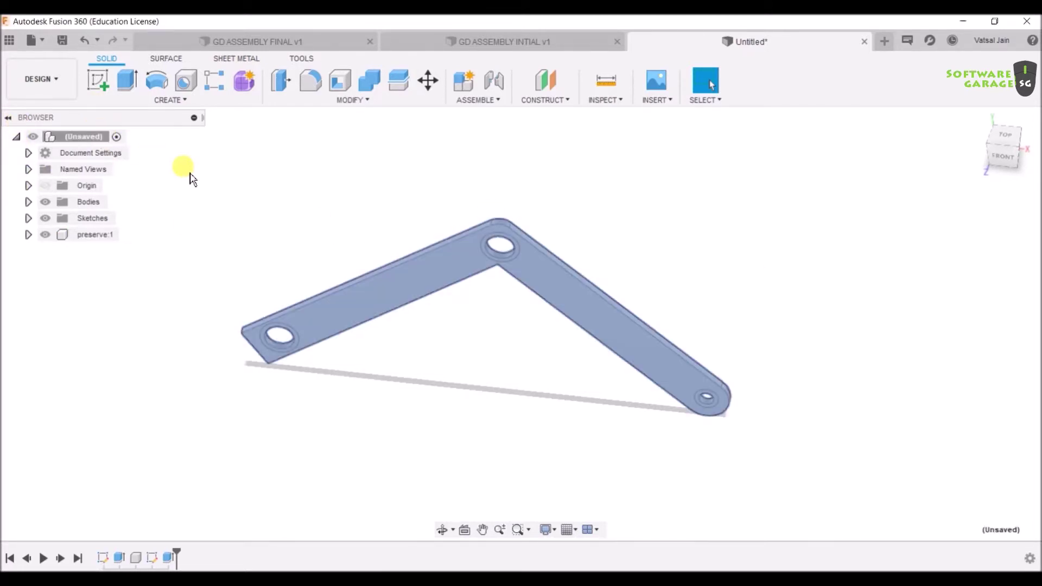
shift+middle_drag(691, 272, 687, 251)
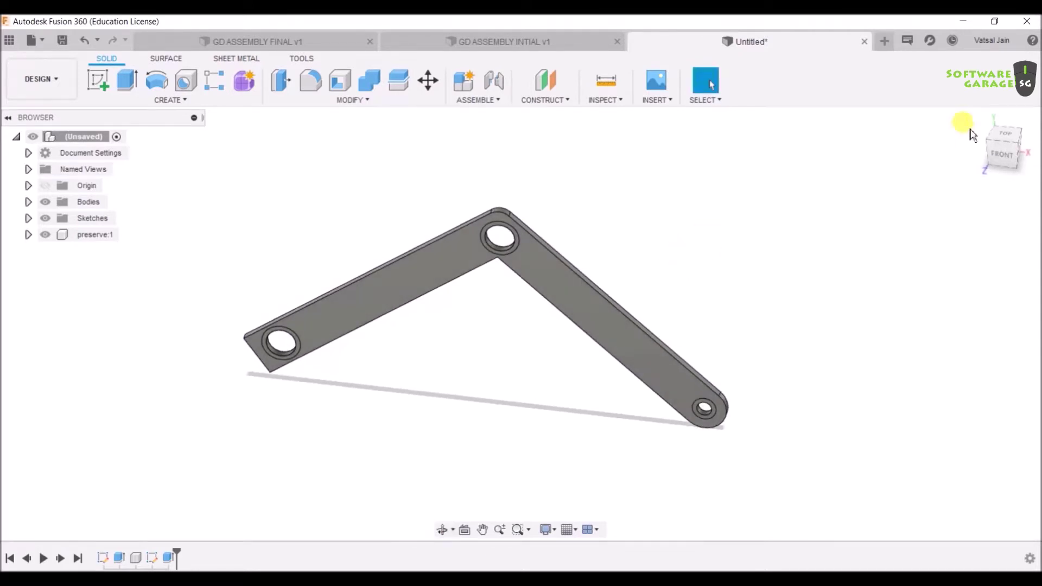
click(1005, 157)
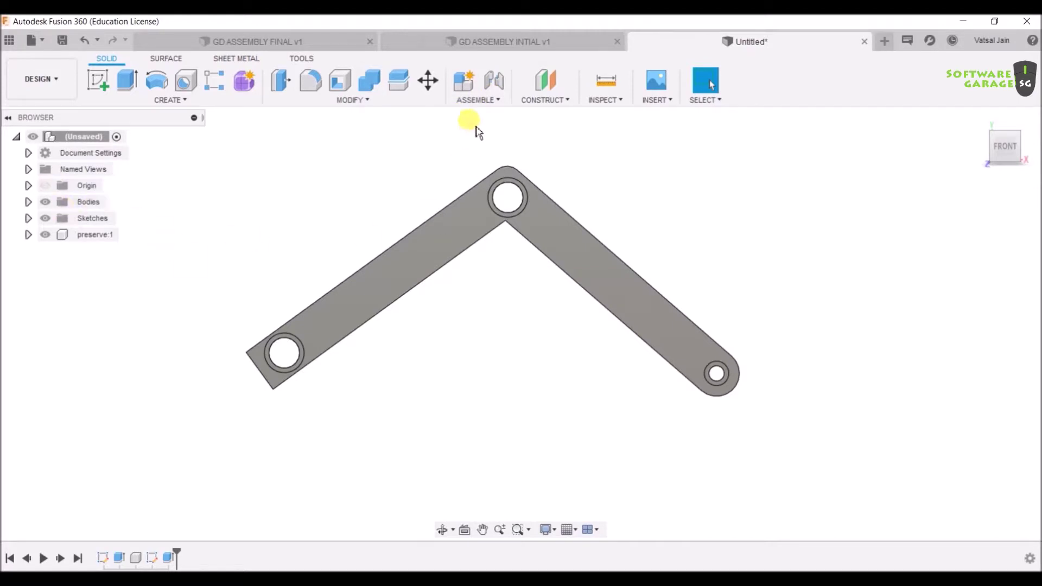
click(483, 104)
click(480, 115)
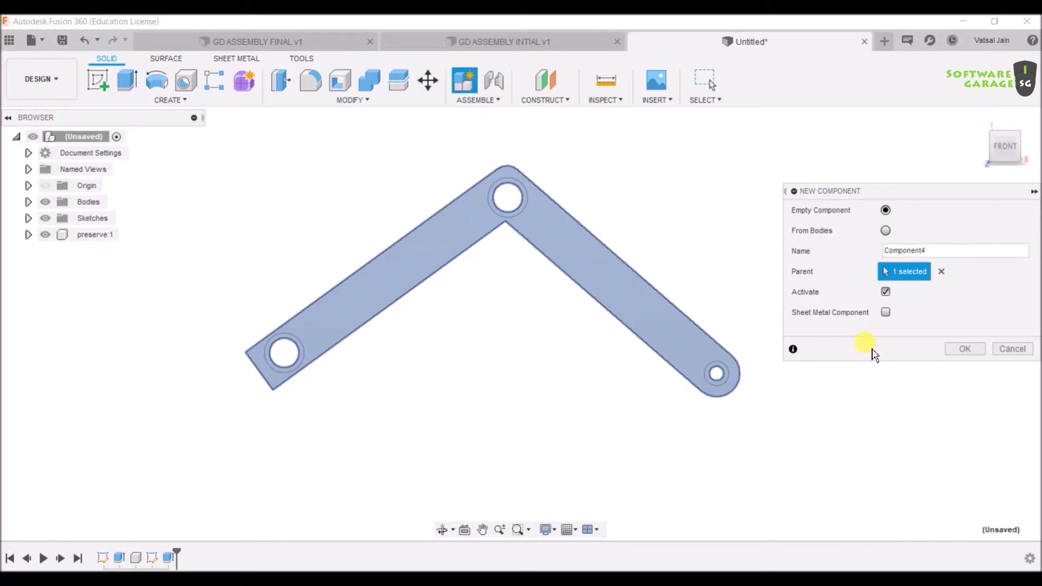
click(976, 352)
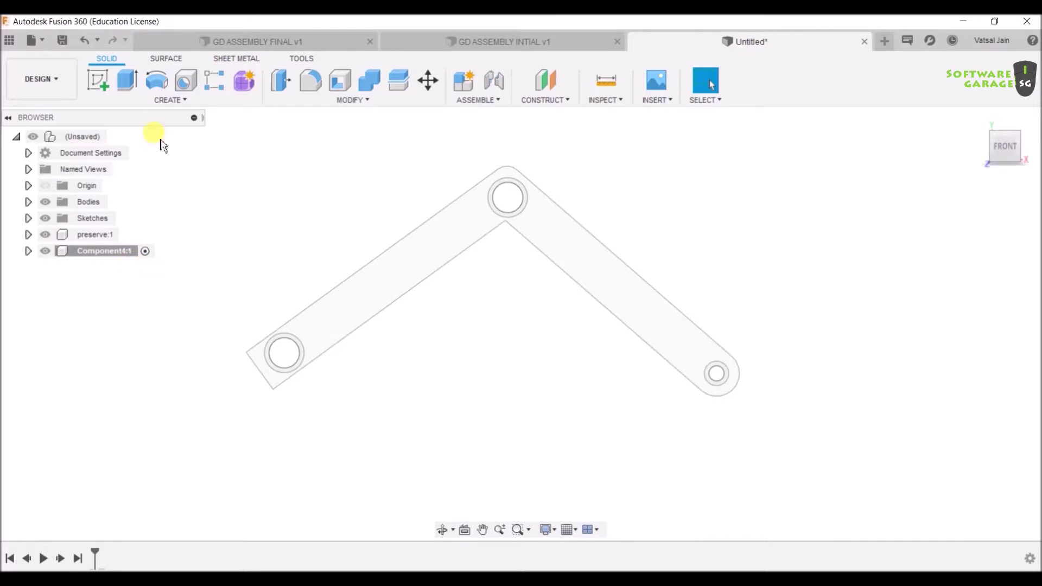
Step: Start a sketch on the link's front face and project the inner edges of its three holes with Projection Link on
click(98, 81)
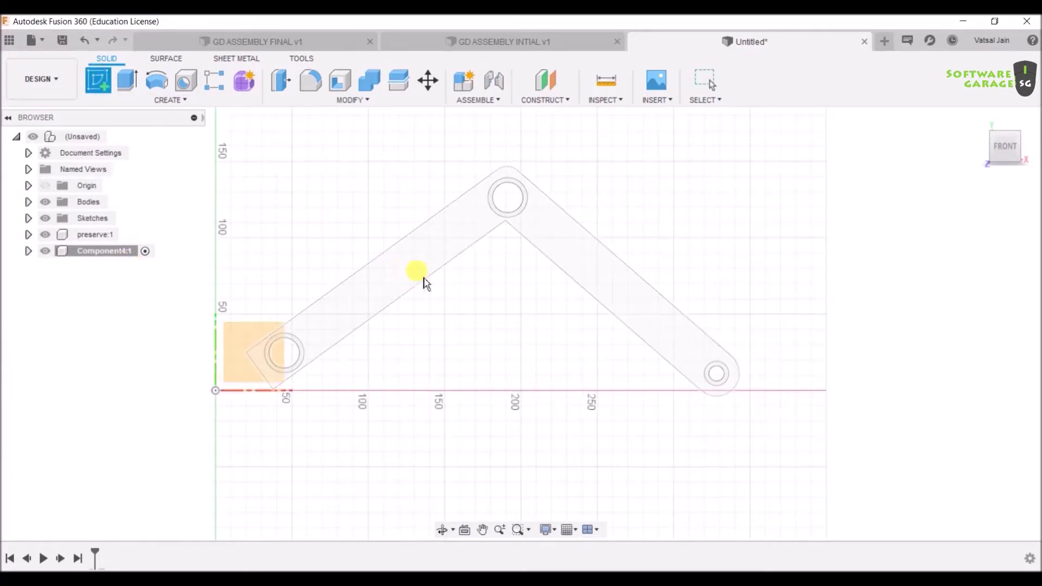
click(438, 252)
middle_drag(825, 251, 728, 258)
scroll(673, 232, up, 2)
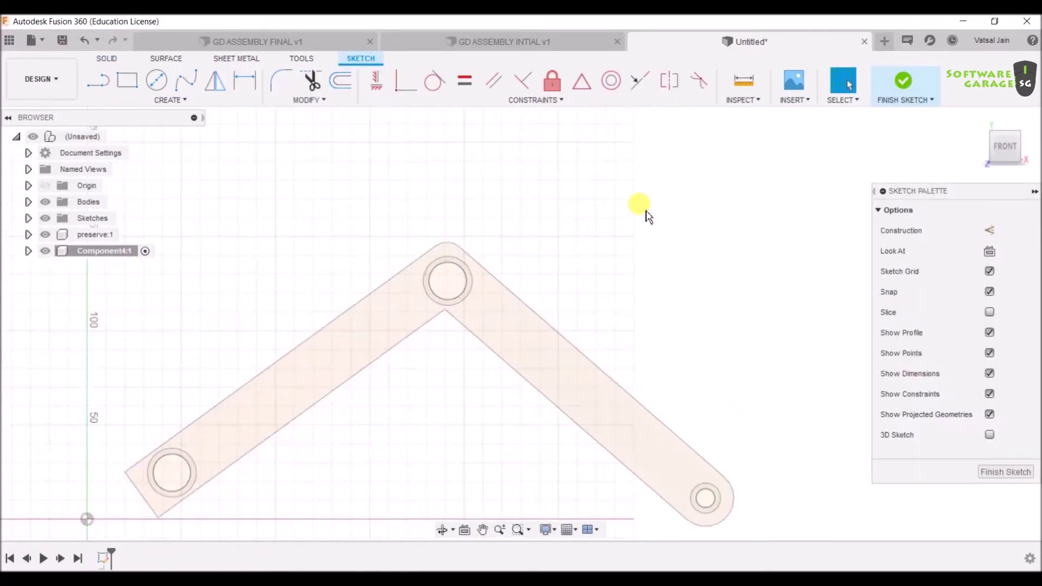
click(157, 85)
key(p)
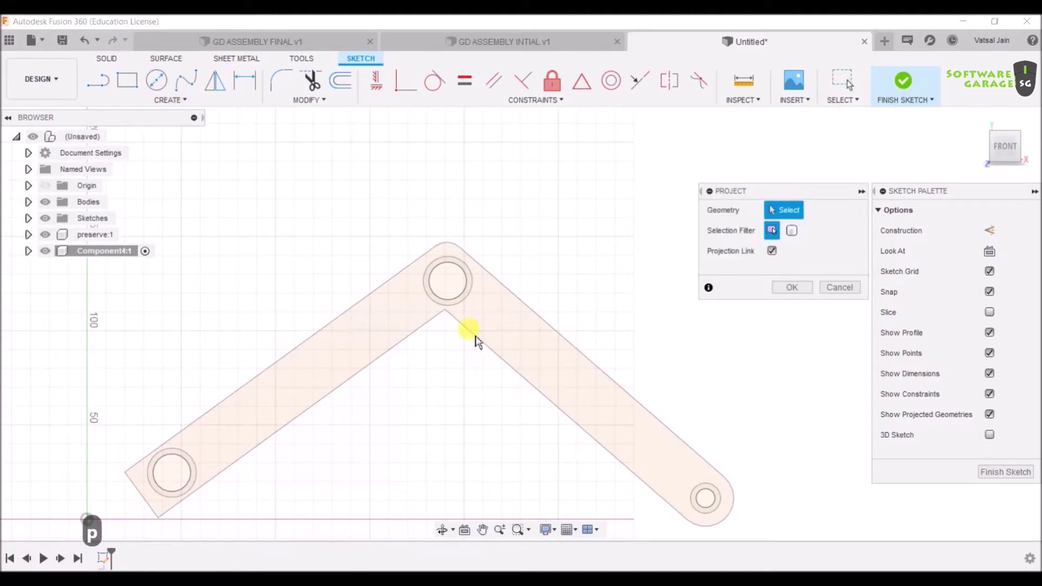
click(458, 291)
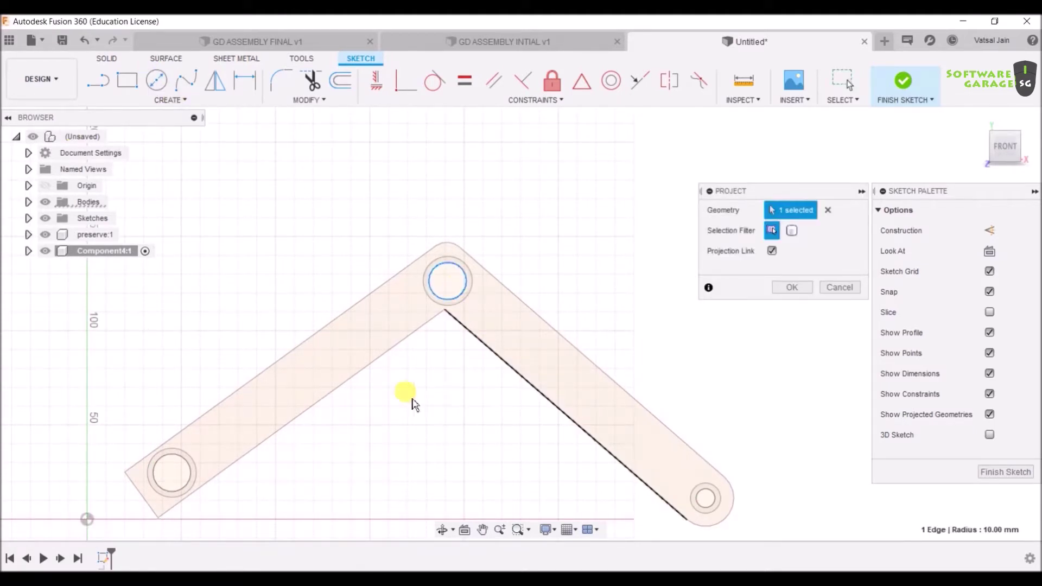
click(190, 485)
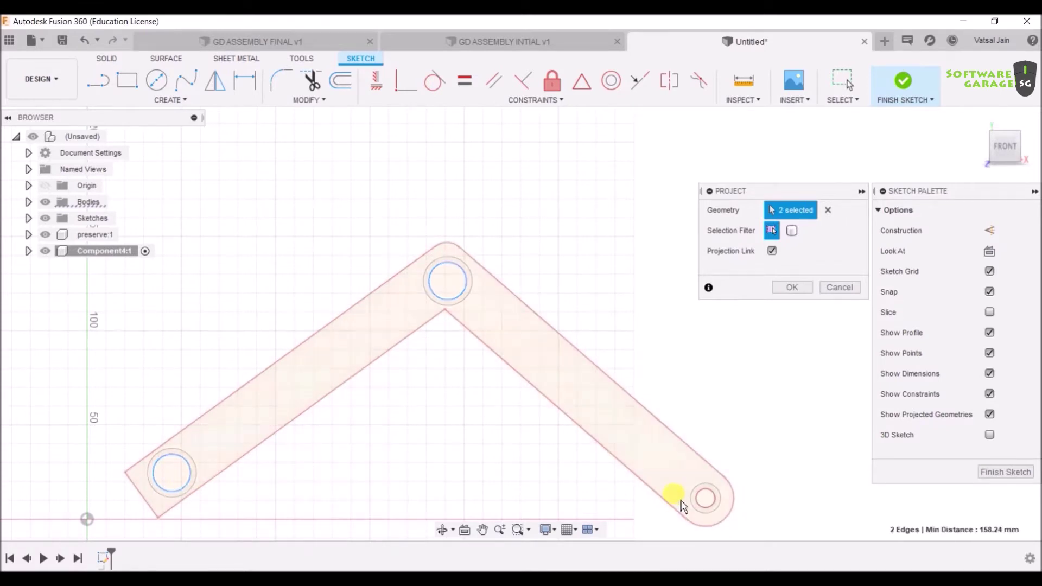
click(712, 497)
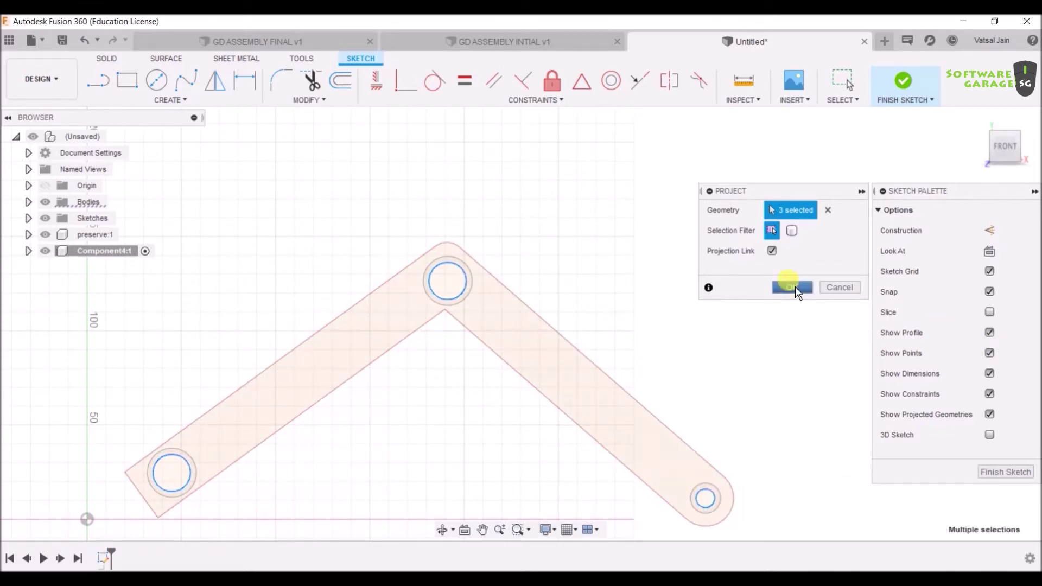
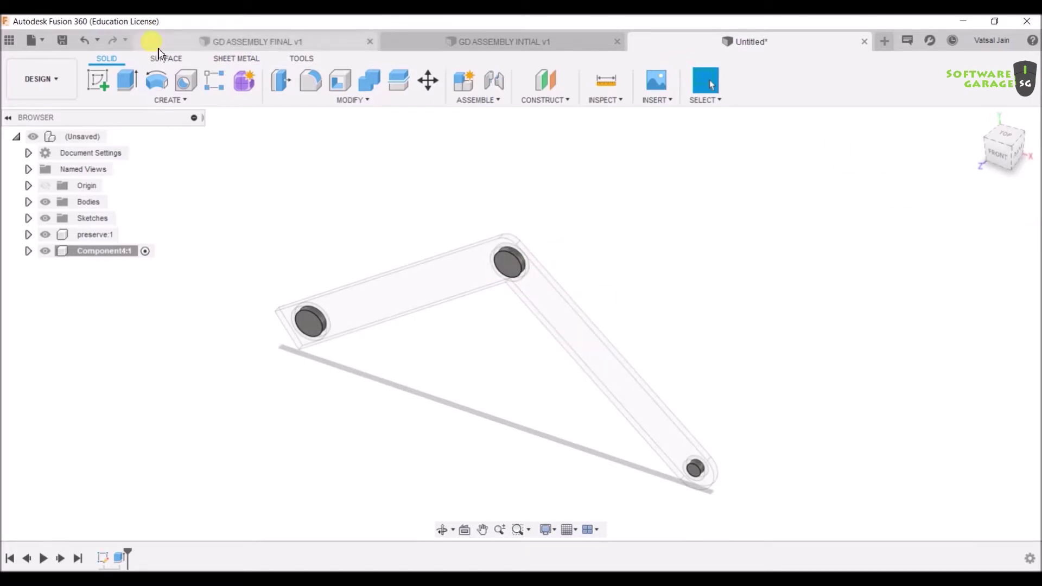
Step: Start a sketch on the front face of the disc at the link's bend and project that disc's circle
click(98, 81)
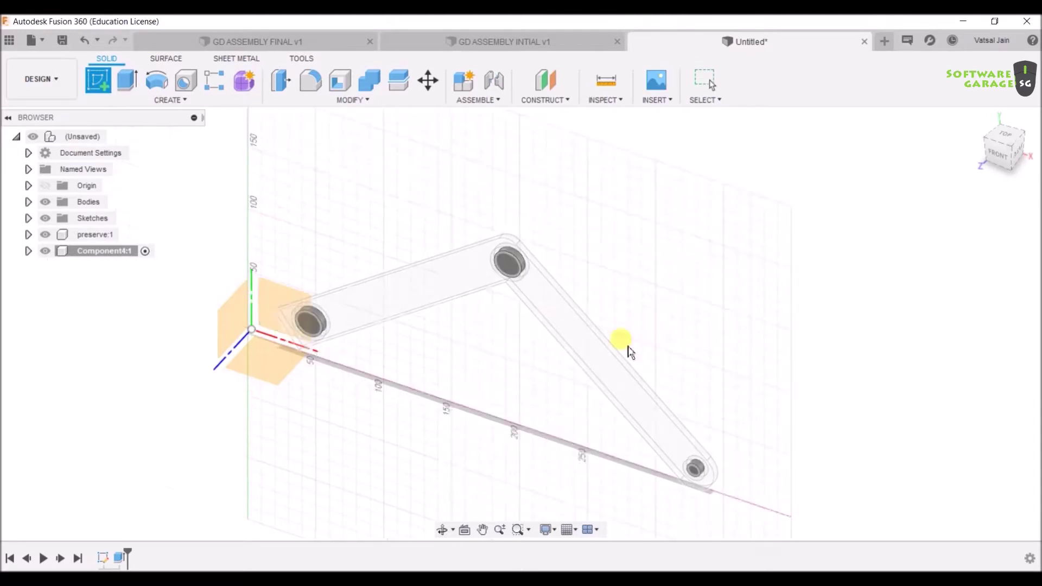
click(509, 276)
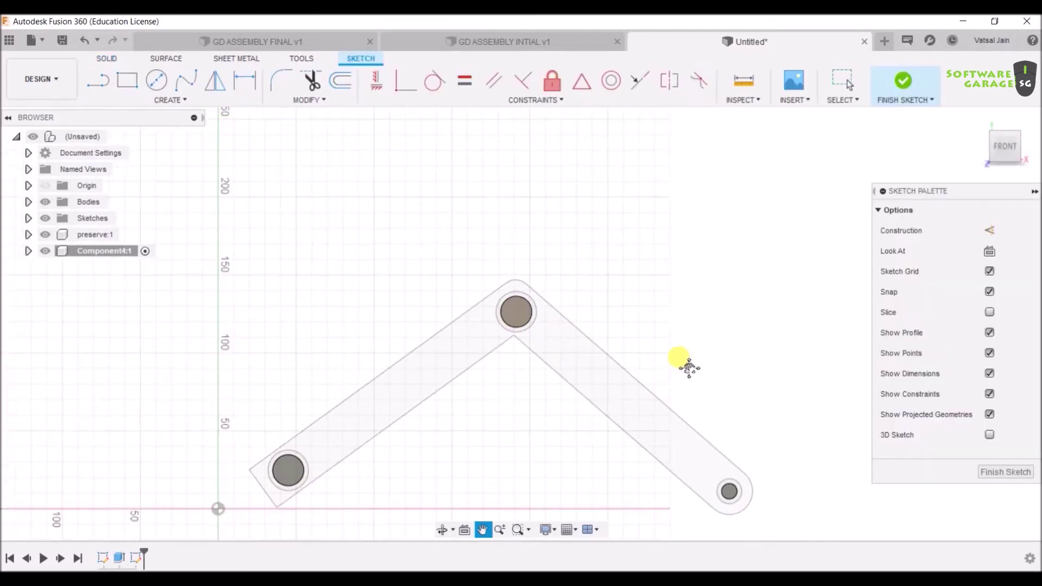
click(156, 82)
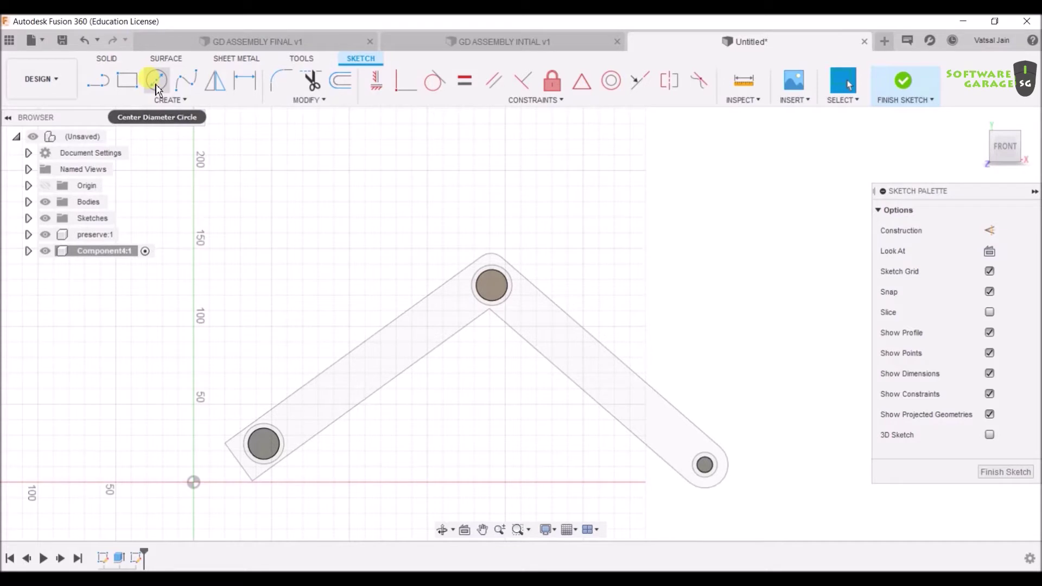
key(p)
click(494, 283)
click(782, 287)
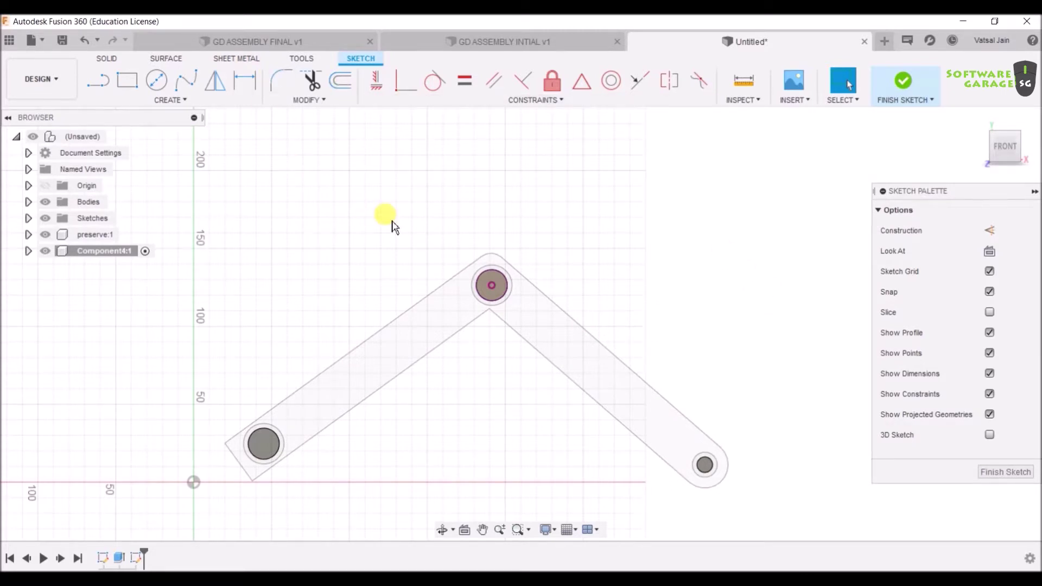
Step: Project the circular edges at the link's square end and rounded end into the sketch with Projection Link on
key(p)
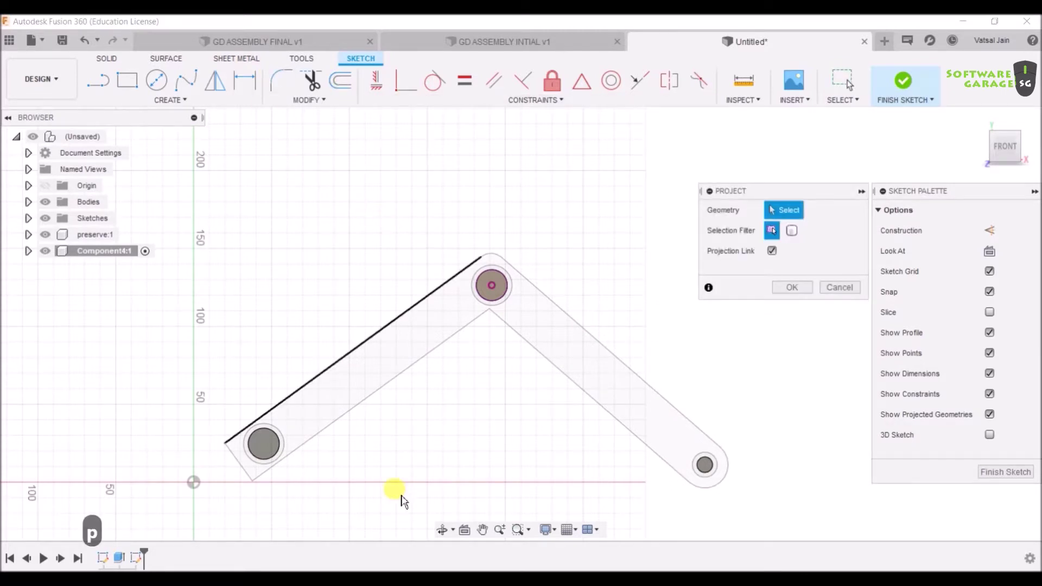
click(279, 451)
click(706, 471)
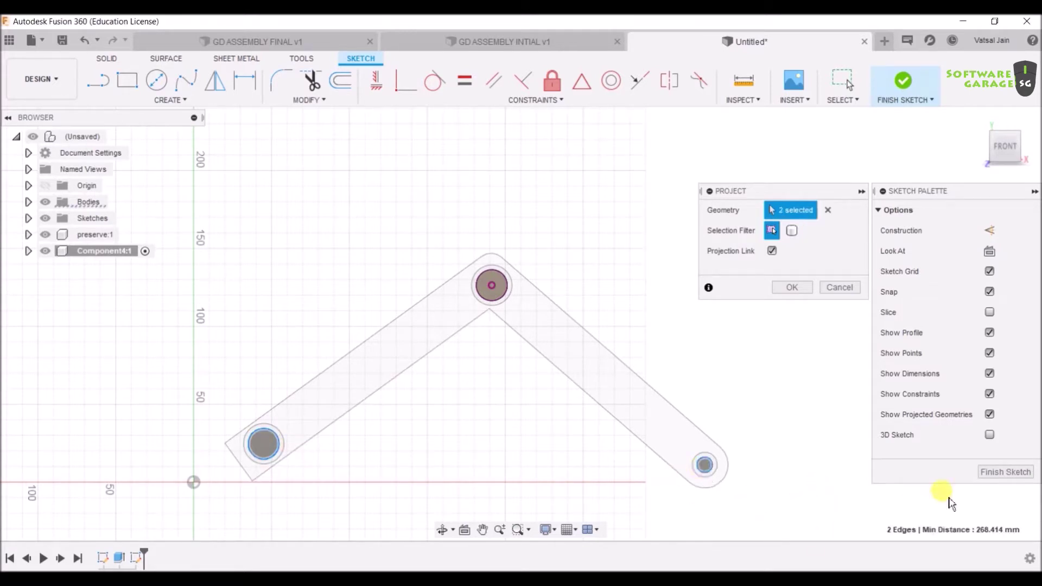
click(792, 288)
Step: Offset the projected circle at the link's bend outward by 4 mm
middle_drag(772, 360, 765, 335)
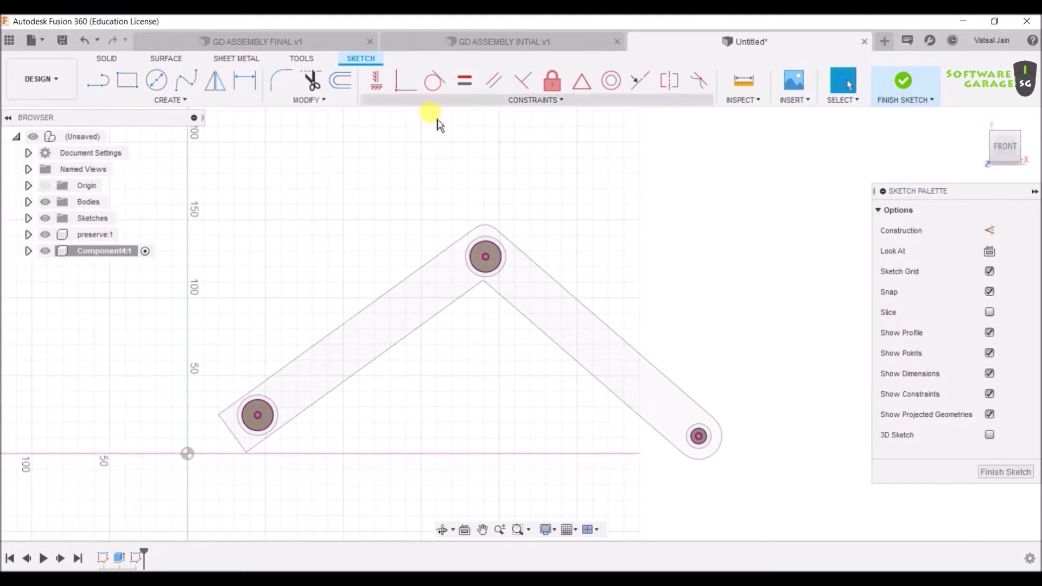
key(o)
click(497, 272)
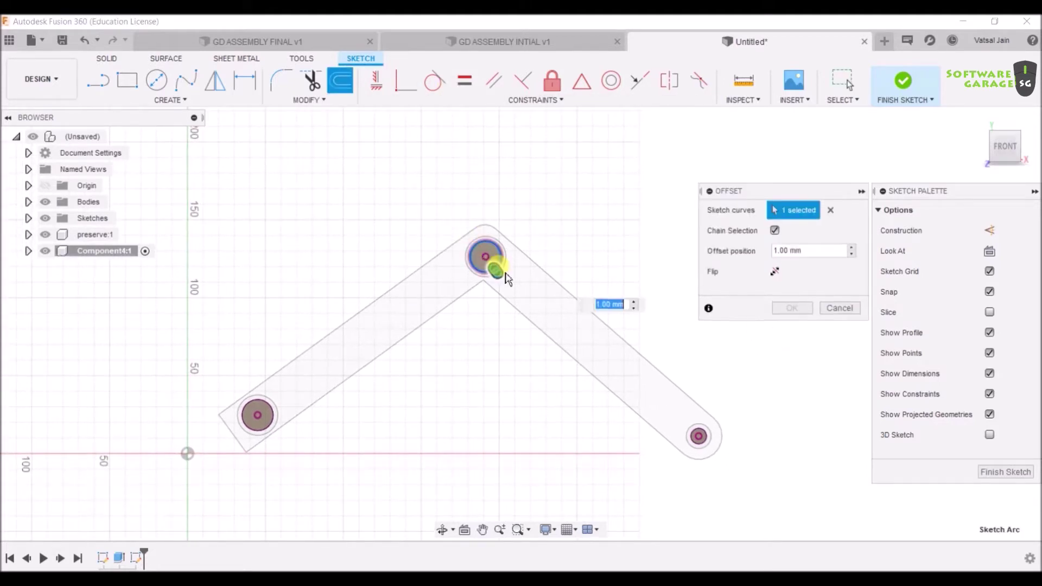
drag(499, 275, 495, 285)
text(4)
key(Return)
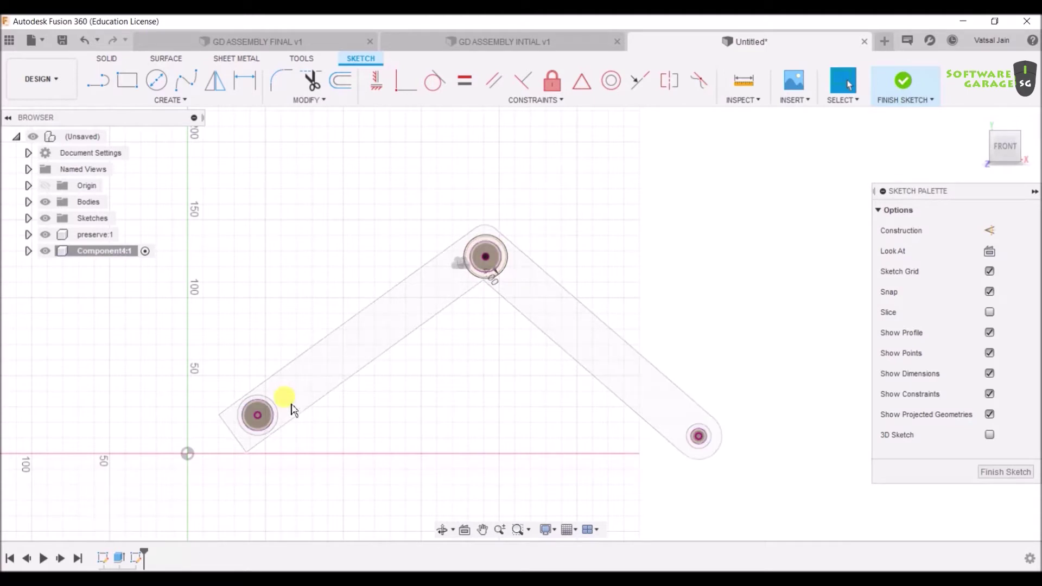
Step: Offset the projected circles at the link's square end and rounded end outward by 4 mm and finish the sketch
key(o)
click(277, 415)
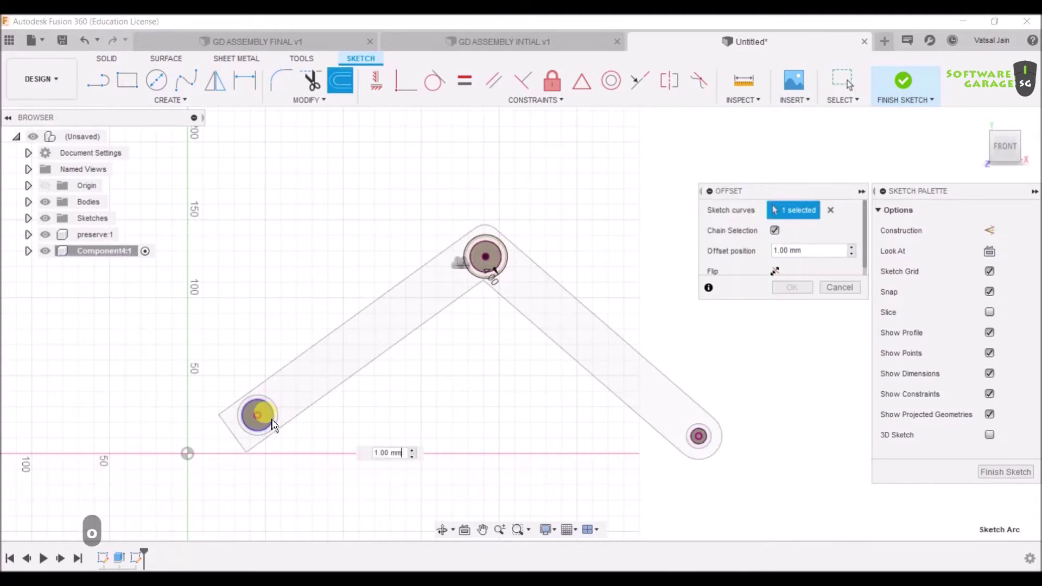
text(4)
key(Return)
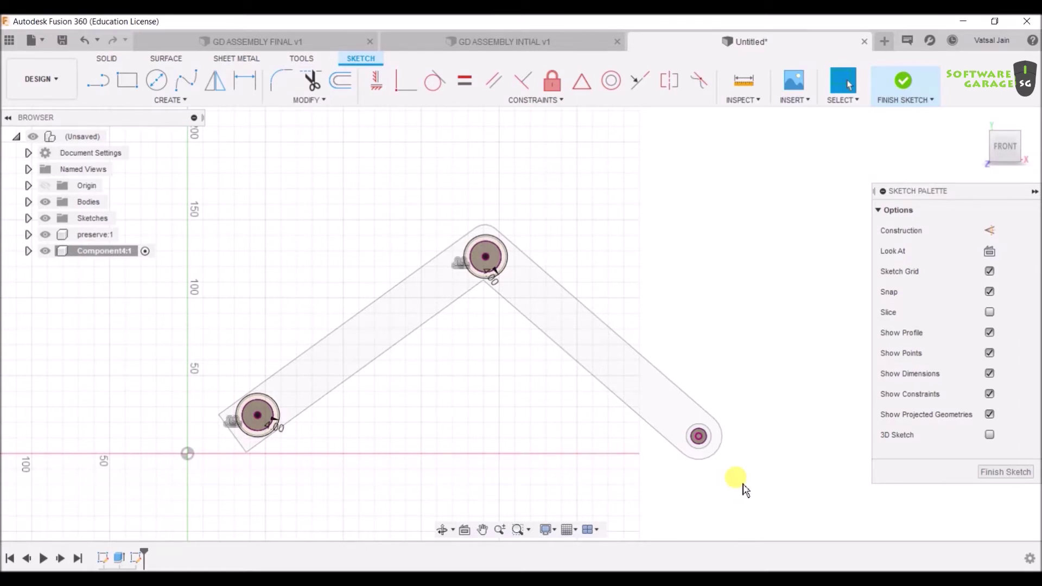
key(o)
click(700, 448)
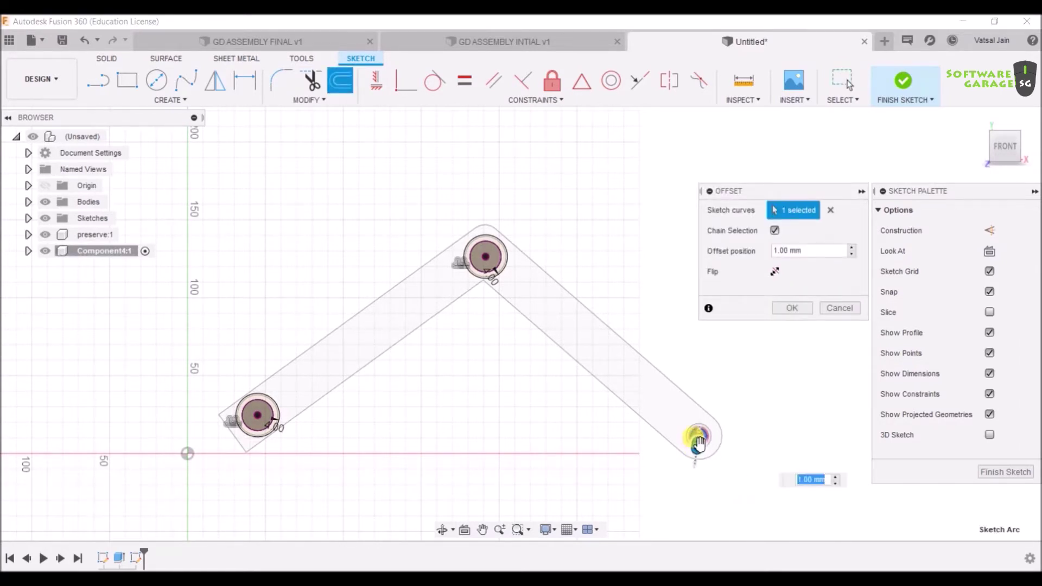
text(4)
click(793, 308)
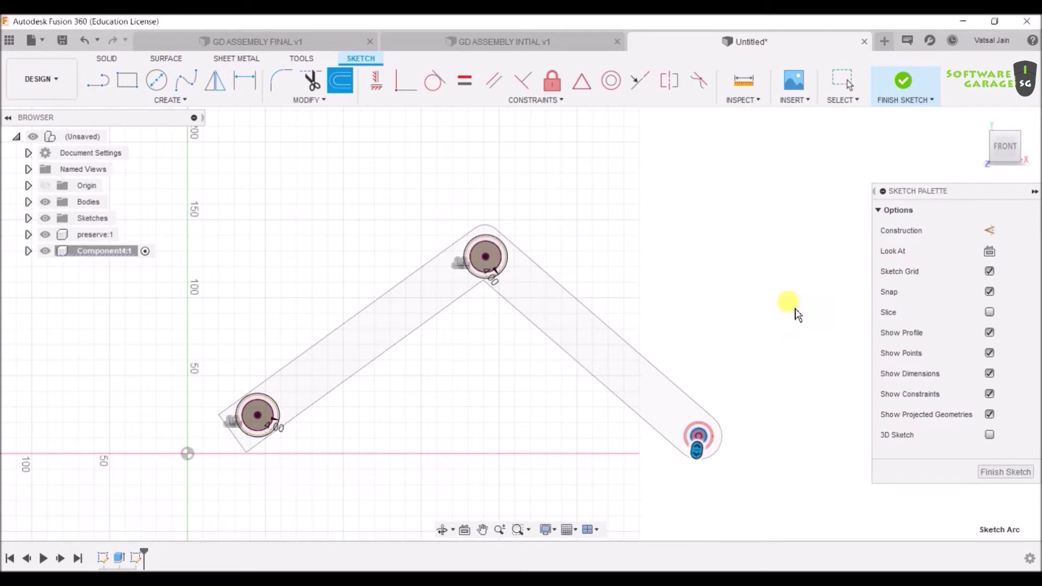
click(901, 82)
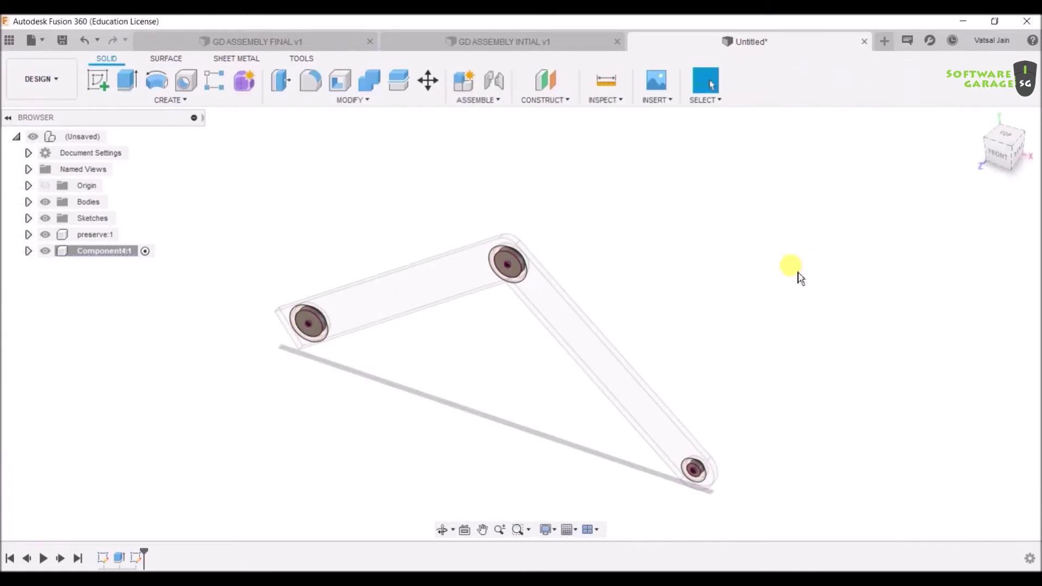
Step: Extrude the inner circle and offset ring profiles at all three holes by 6 mm with the Join operation
click(128, 83)
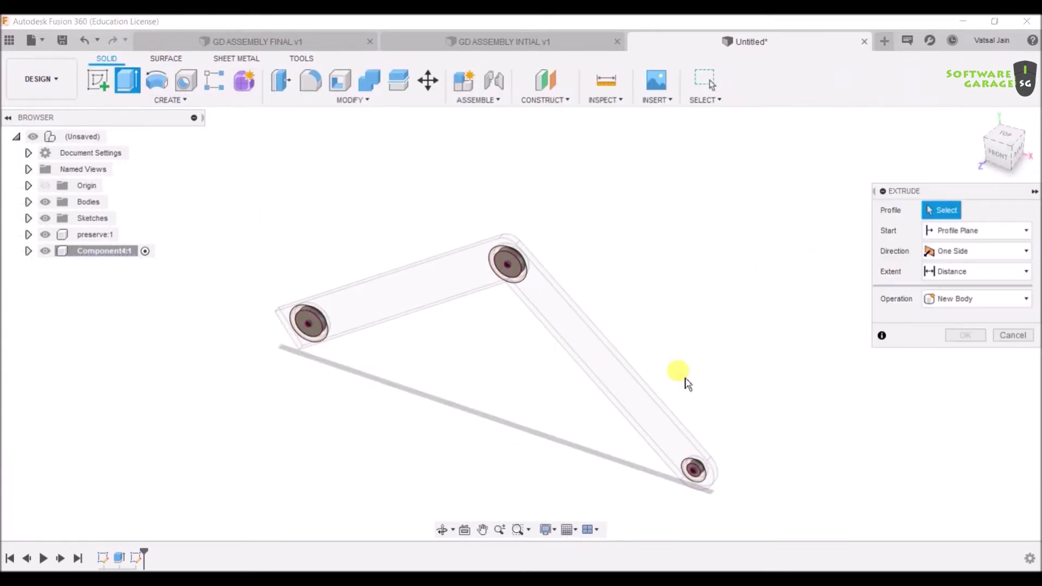
click(508, 264)
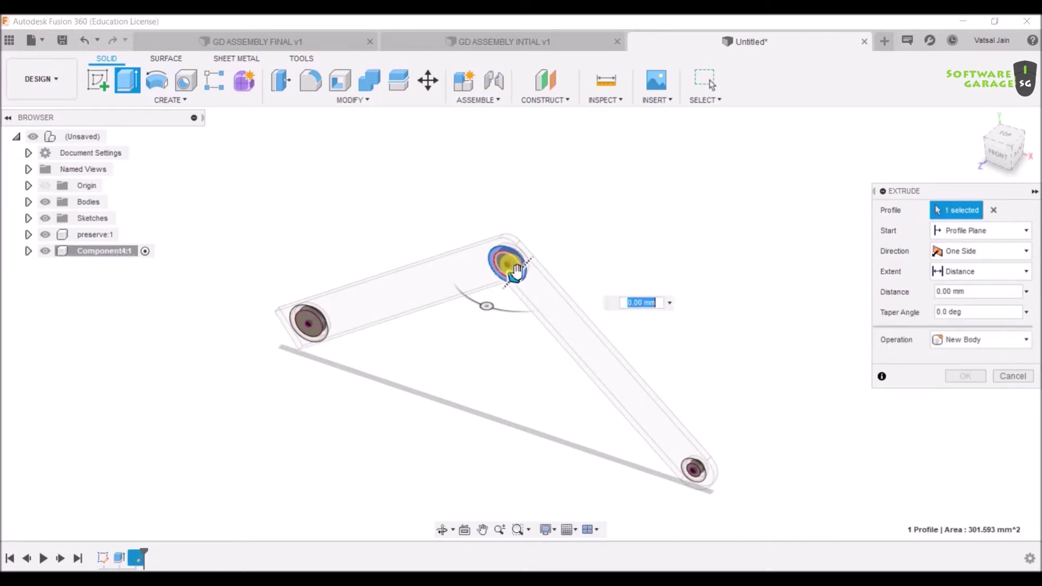
click(512, 262)
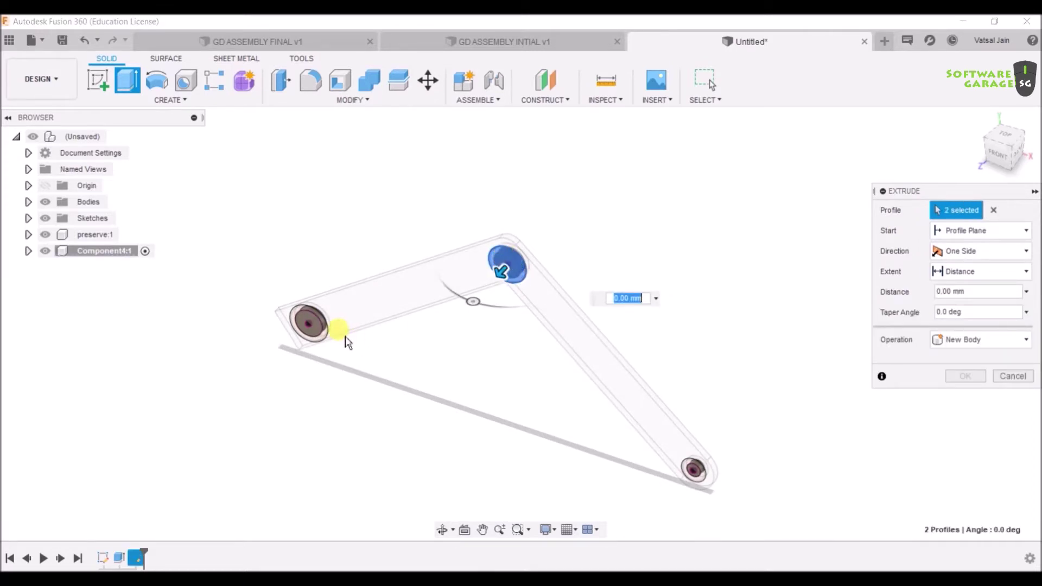
scroll(326, 333, up, 2)
click(324, 329)
click(309, 327)
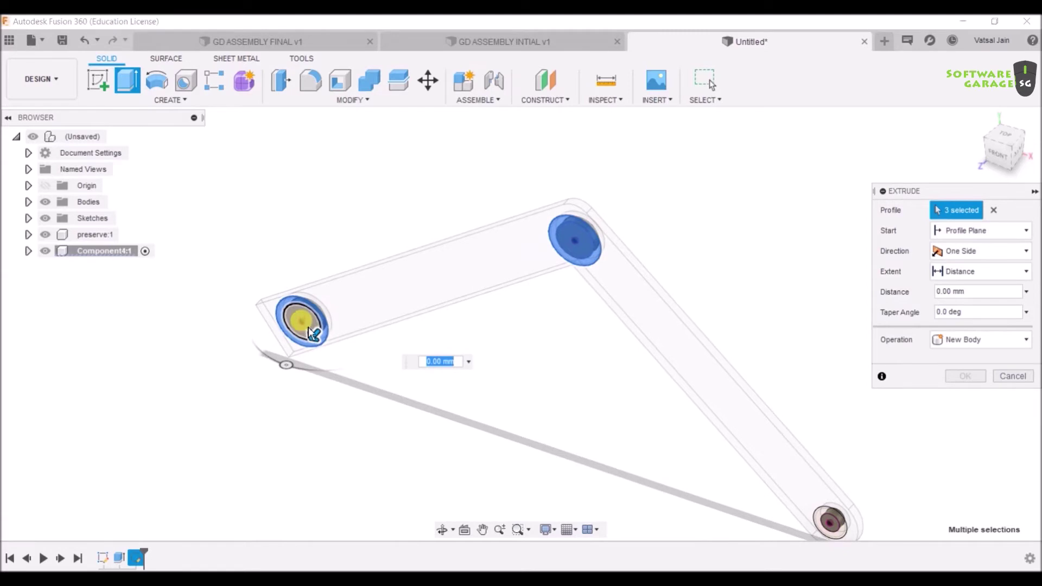
middle_drag(817, 461, 662, 325)
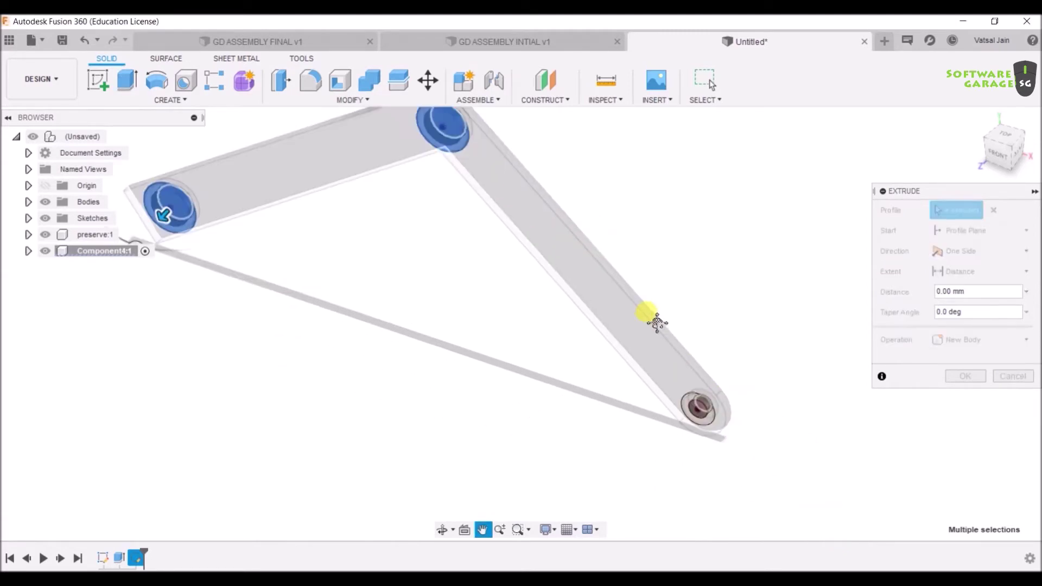
scroll(695, 415, up, 3)
click(692, 402)
click(682, 396)
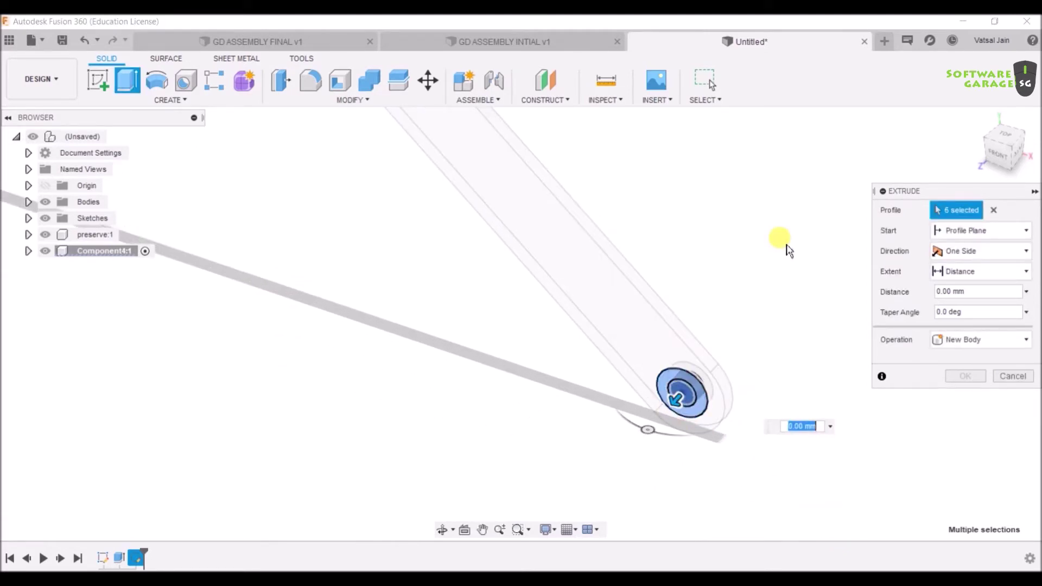
scroll(790, 244, down, 3)
middle_drag(792, 243, 767, 344)
click(986, 293)
drag(986, 293, 898, 296)
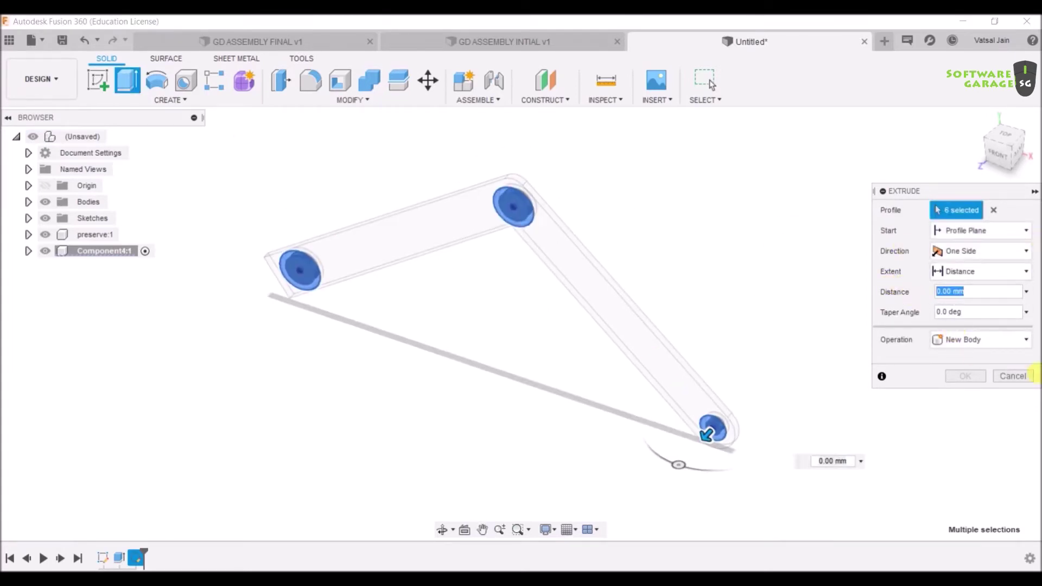
text(6)
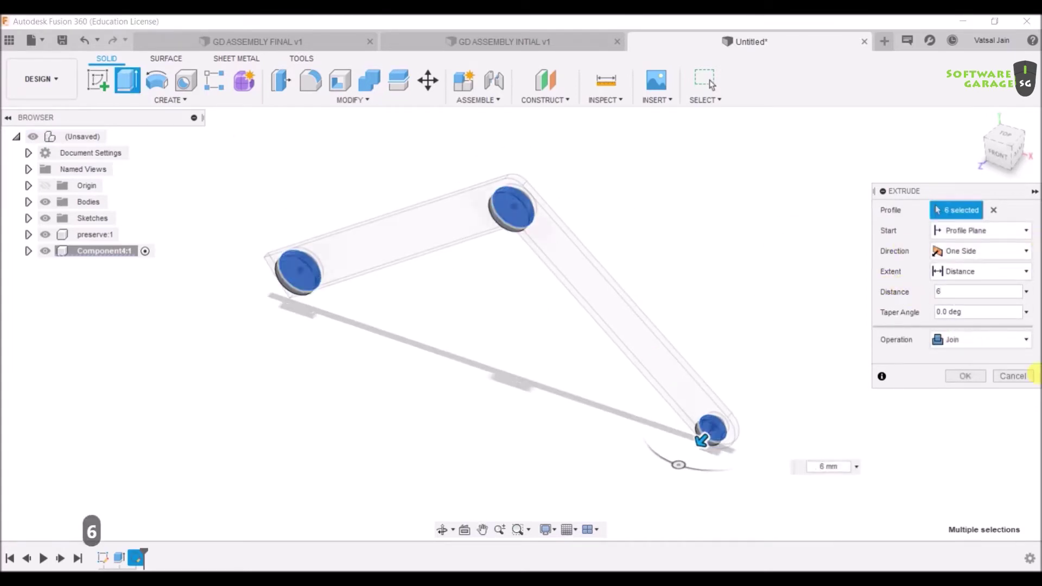
click(952, 342)
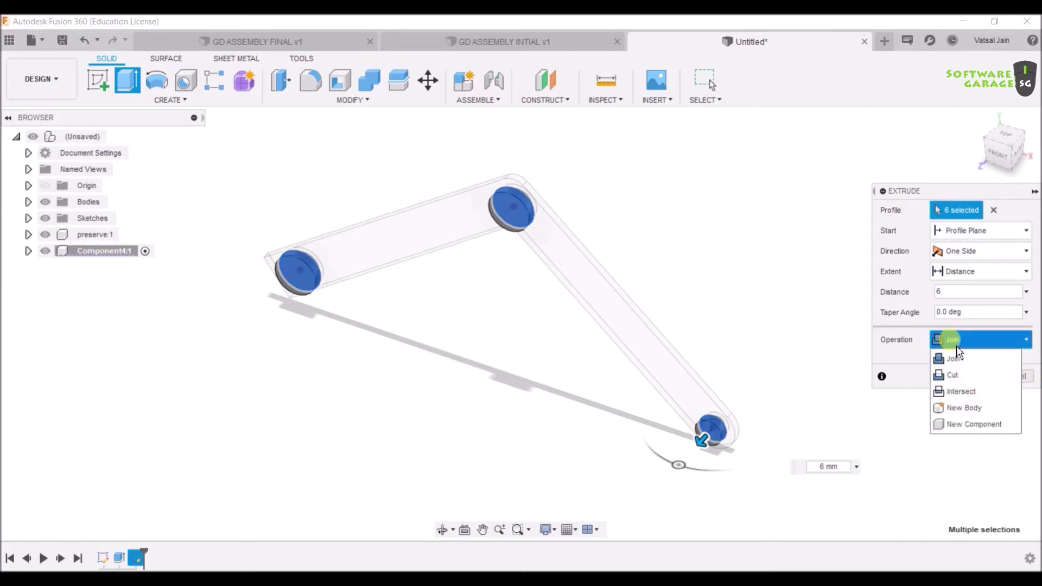
click(959, 357)
click(967, 376)
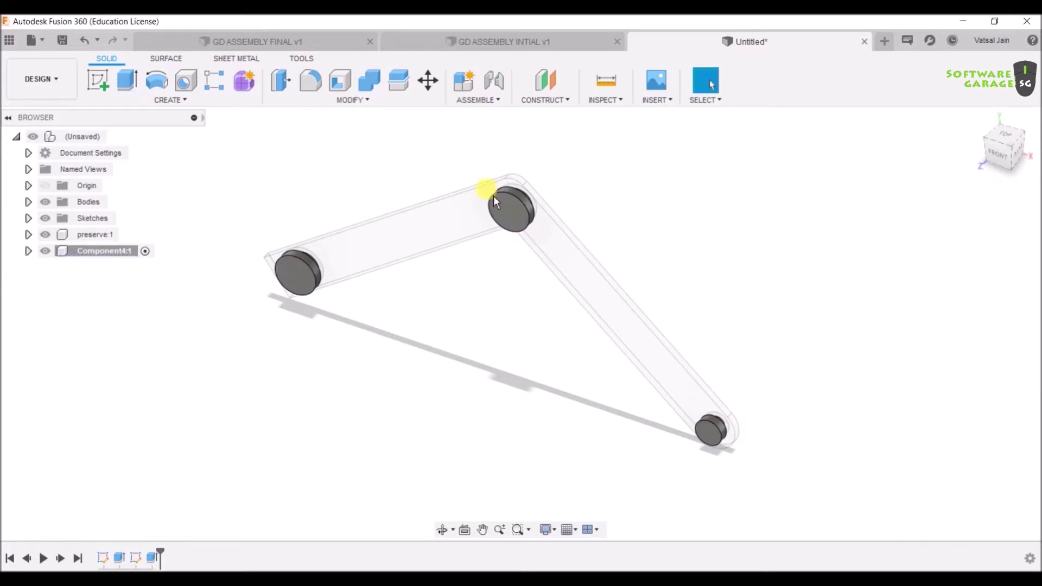
Step: Start a sketch on the back face of the disc at the link's bend
click(45, 252)
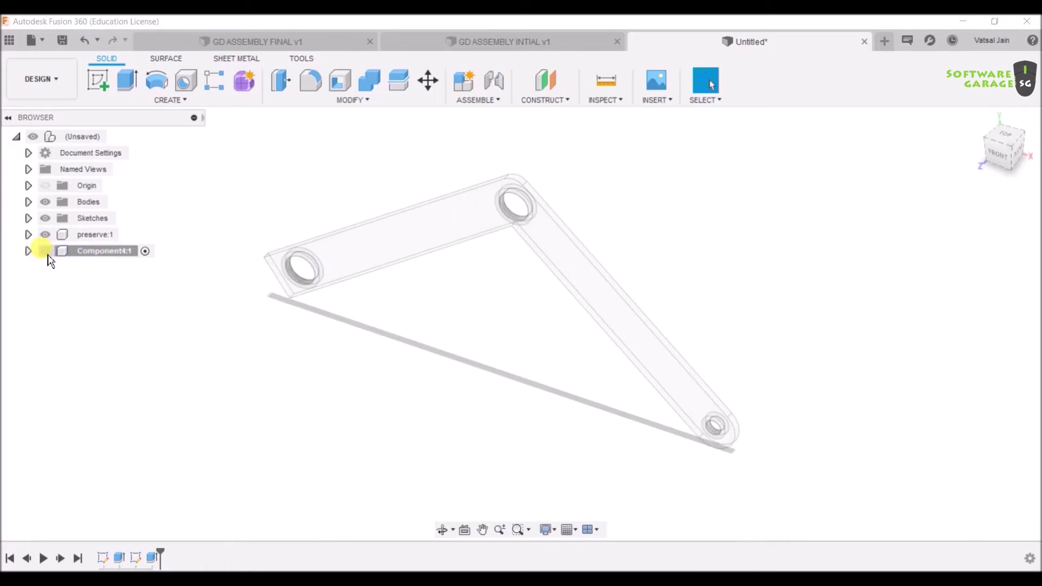
click(45, 251)
scroll(700, 304, down, 2)
shift+middle_drag(750, 300, 568, 295)
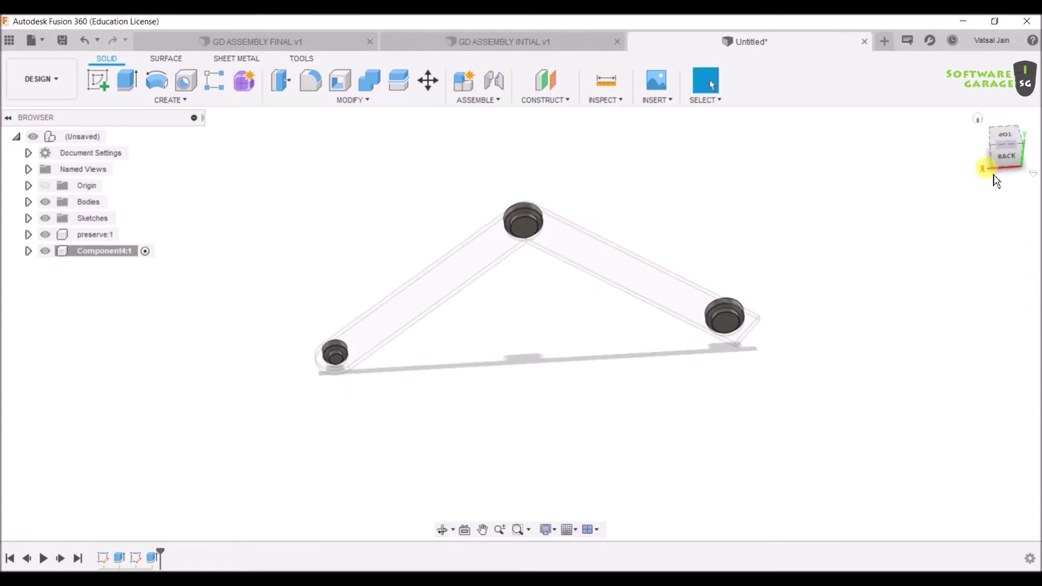
click(1005, 158)
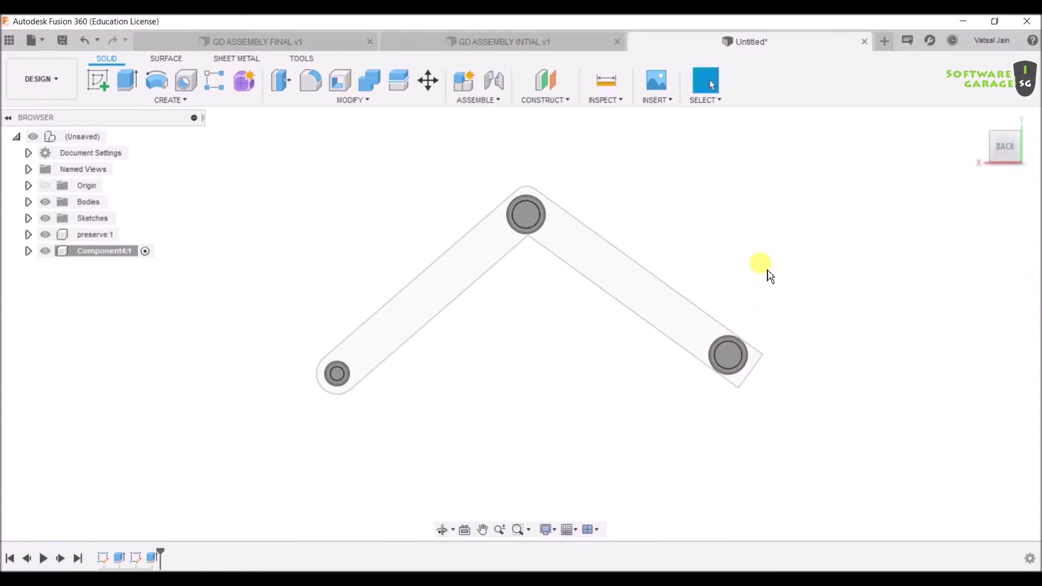
click(97, 81)
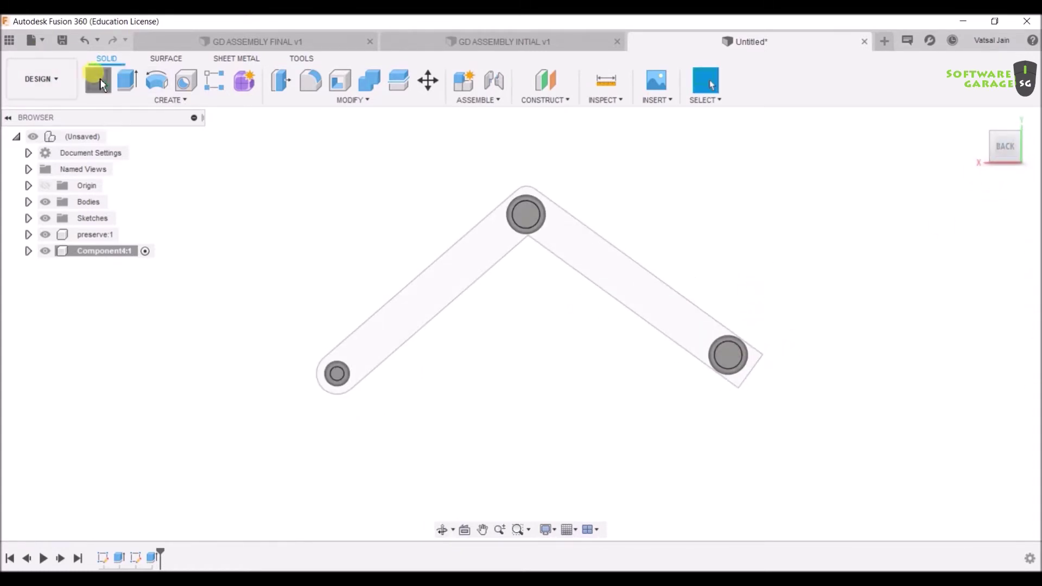
click(529, 220)
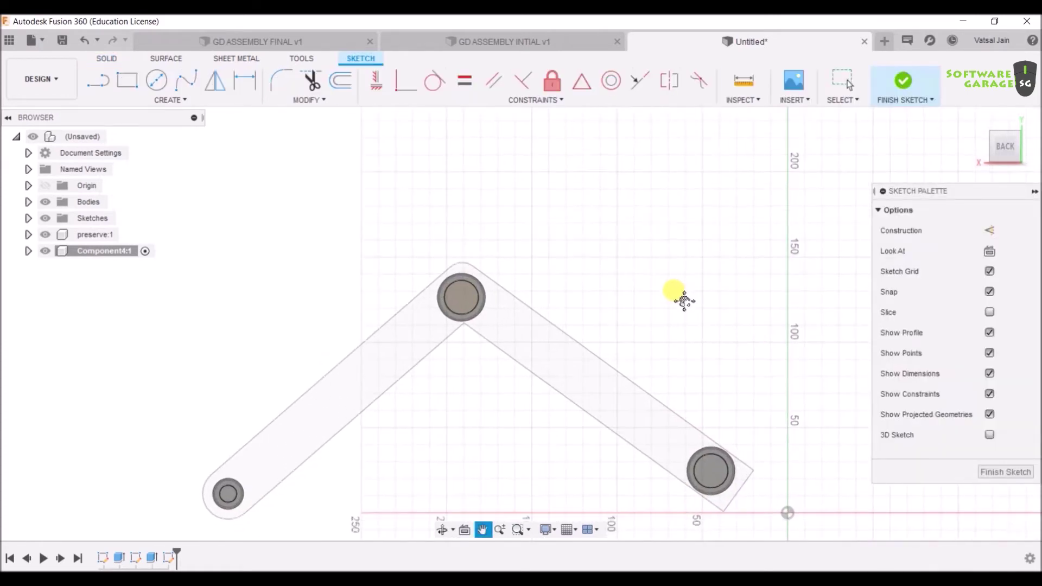
Step: Project the inner circular edges at all three holes with Projection Link on and finish the sketch
key(p)
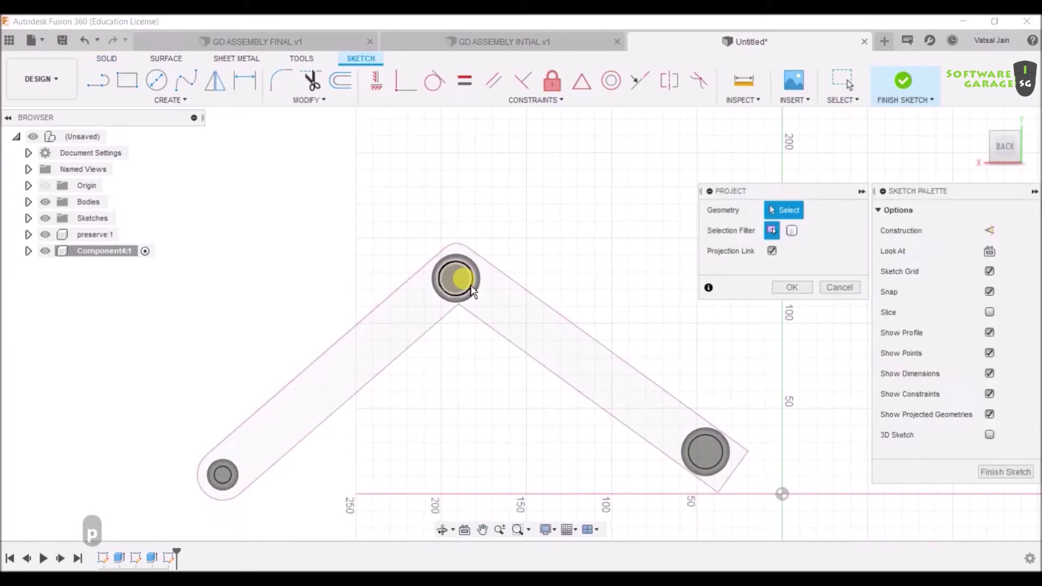
click(470, 289)
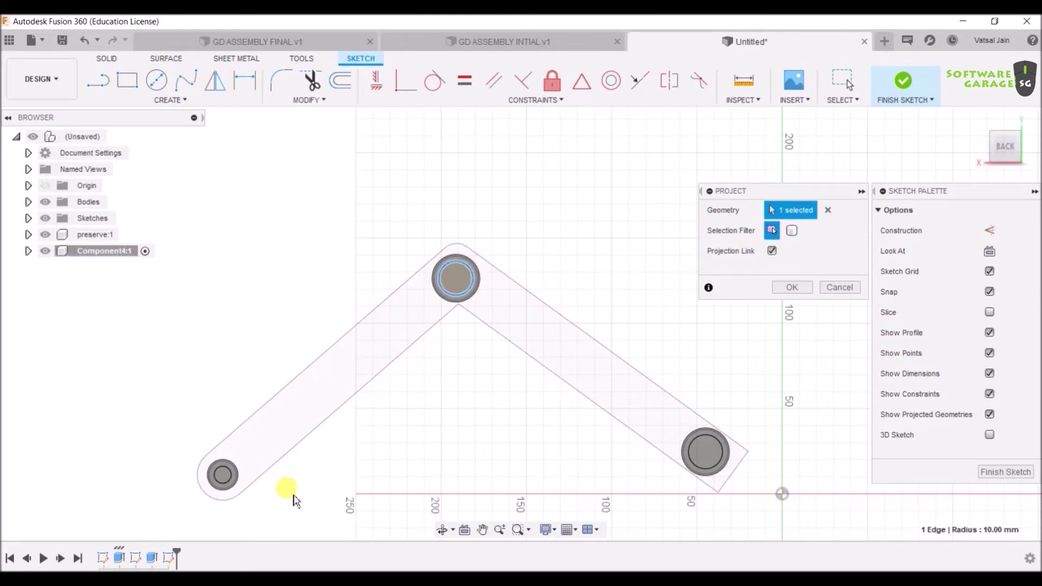
click(228, 483)
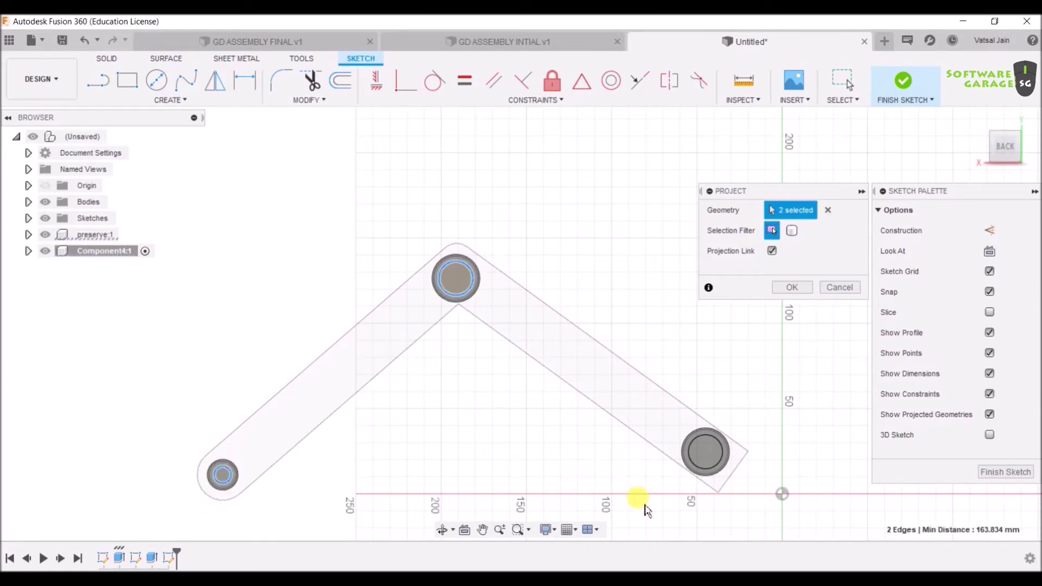
click(717, 471)
scroll(686, 277, up, 1)
middle_drag(691, 293, 634, 252)
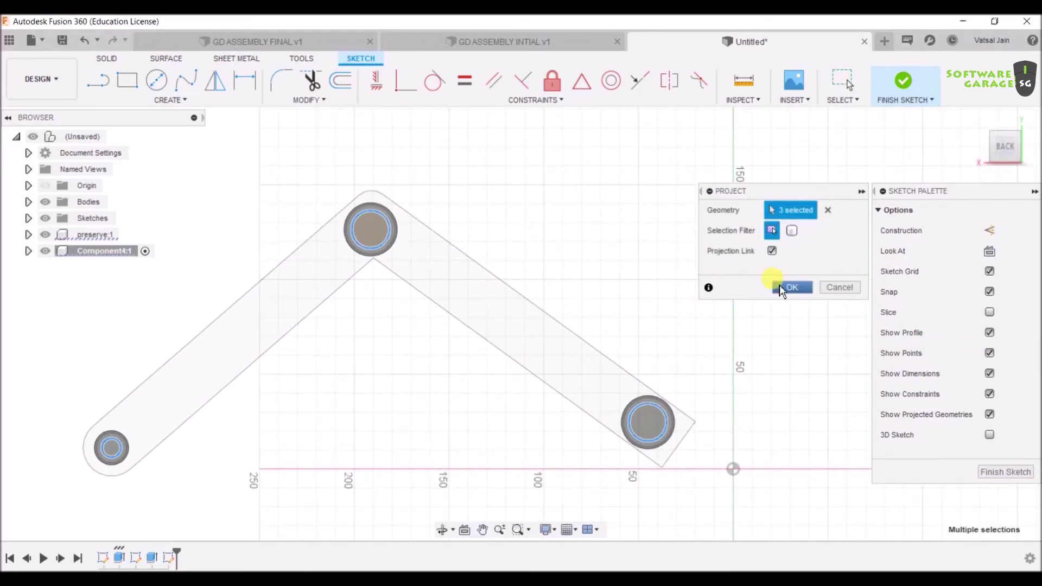
click(781, 287)
click(905, 82)
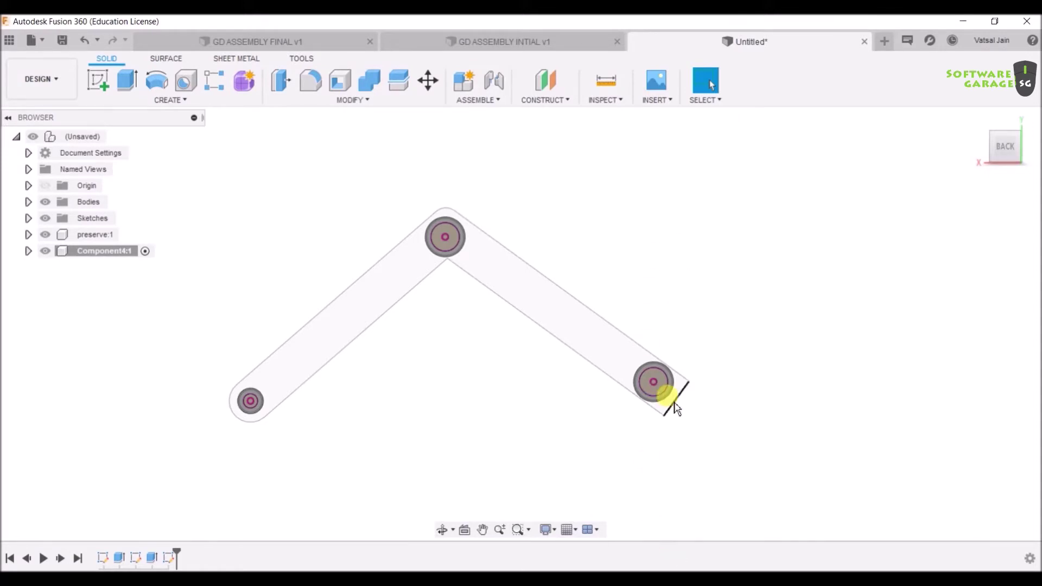
Step: Reopen the back-face sketch for editing and offset the projected circle at the link's bend outward by 4 mm
drag(153, 558, 129, 562)
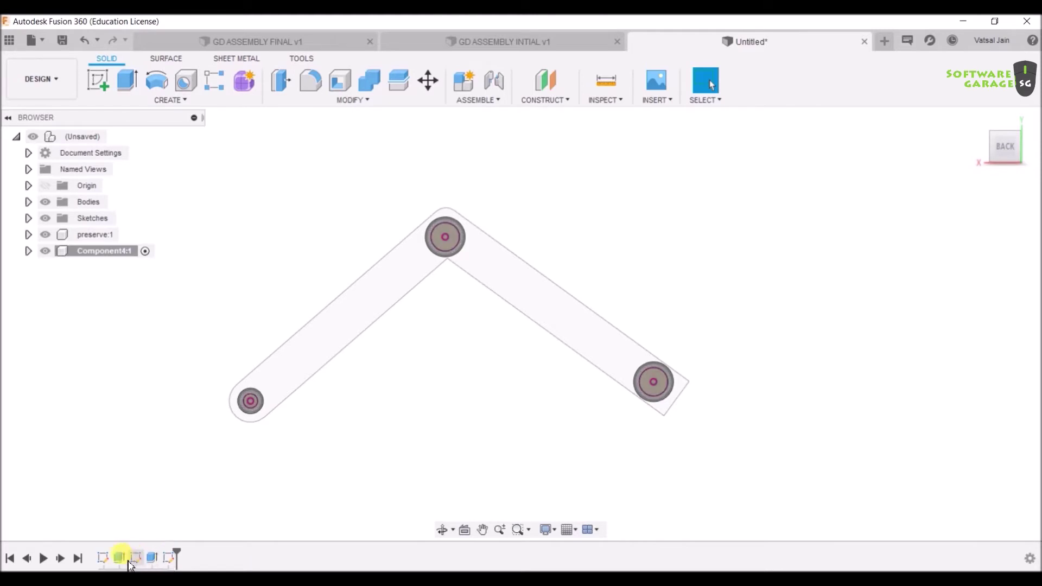
right_click(171, 558)
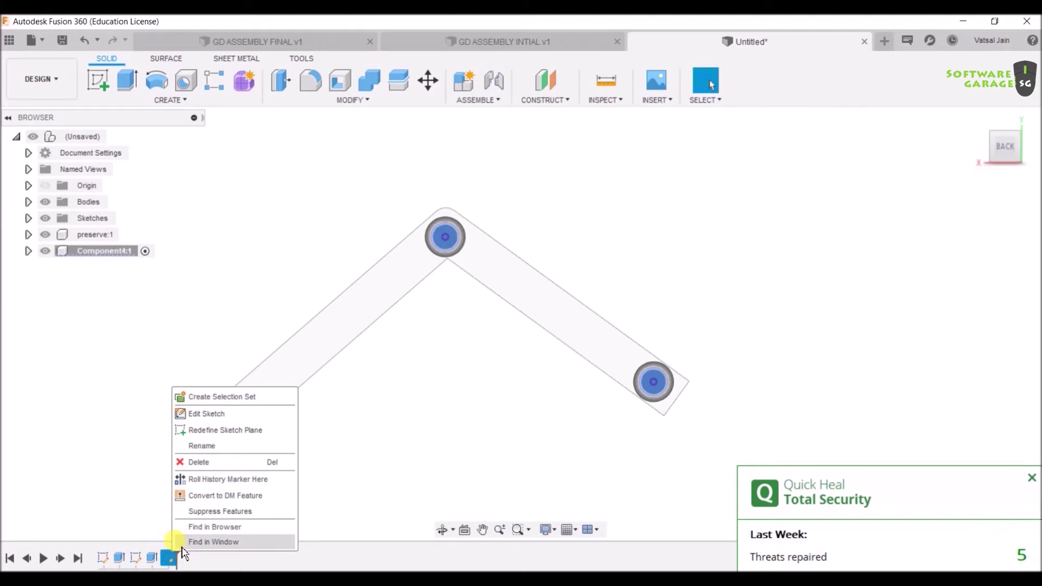
click(198, 415)
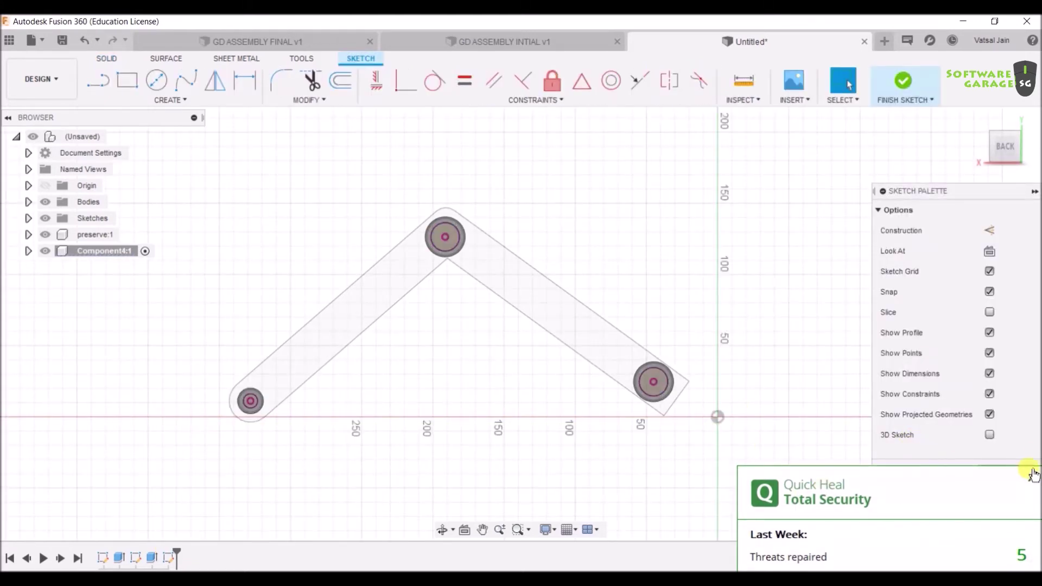
click(1031, 478)
scroll(554, 384, up, 2)
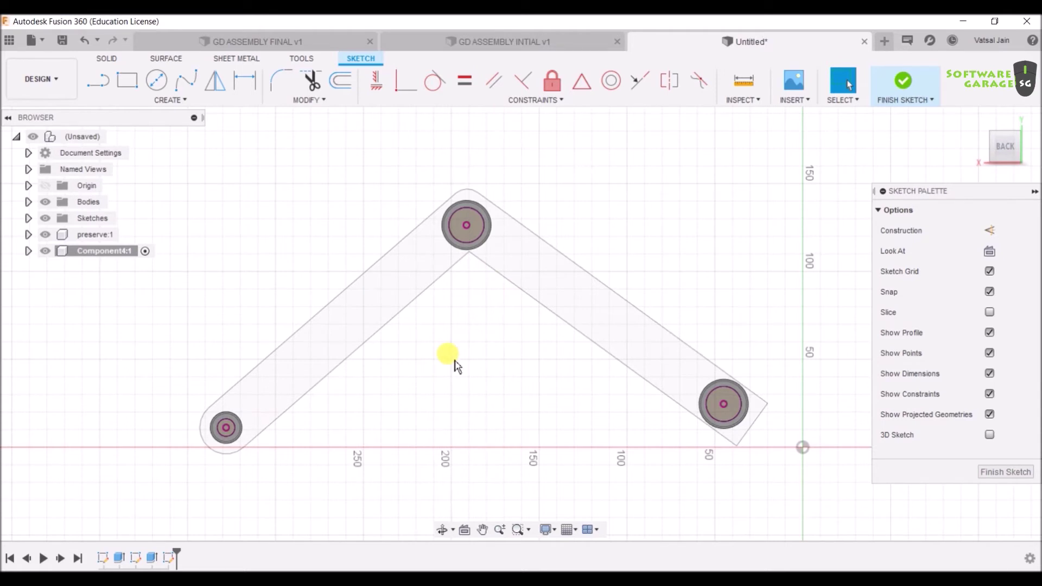
key(o)
click(472, 226)
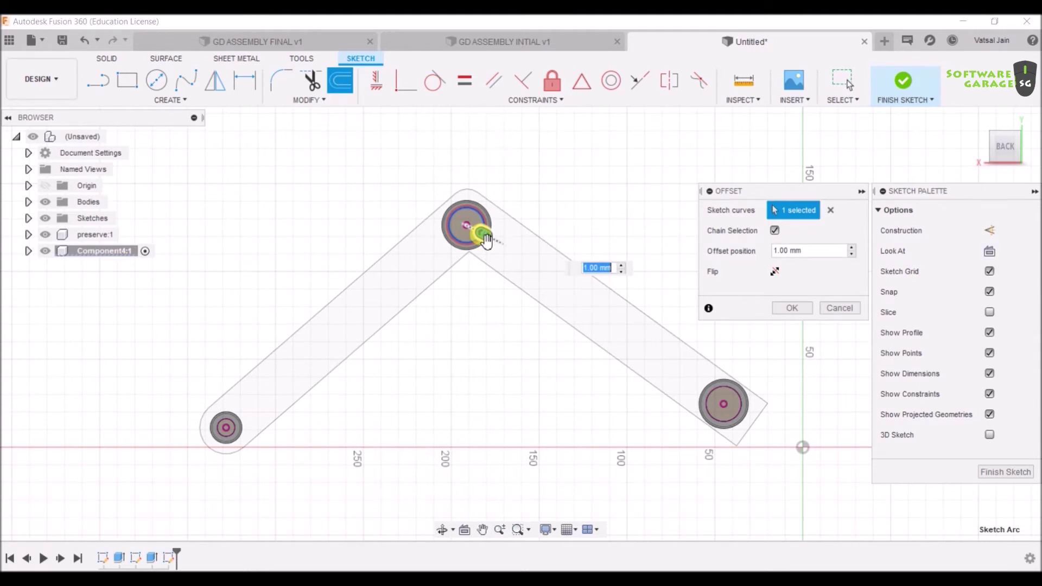
text(4)
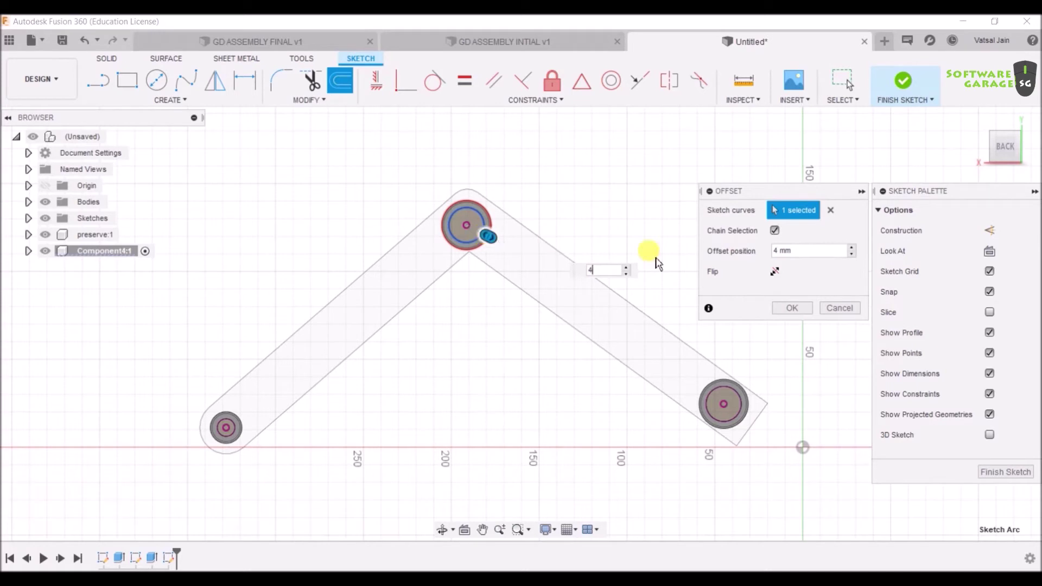
click(792, 308)
scroll(771, 417, up, 1)
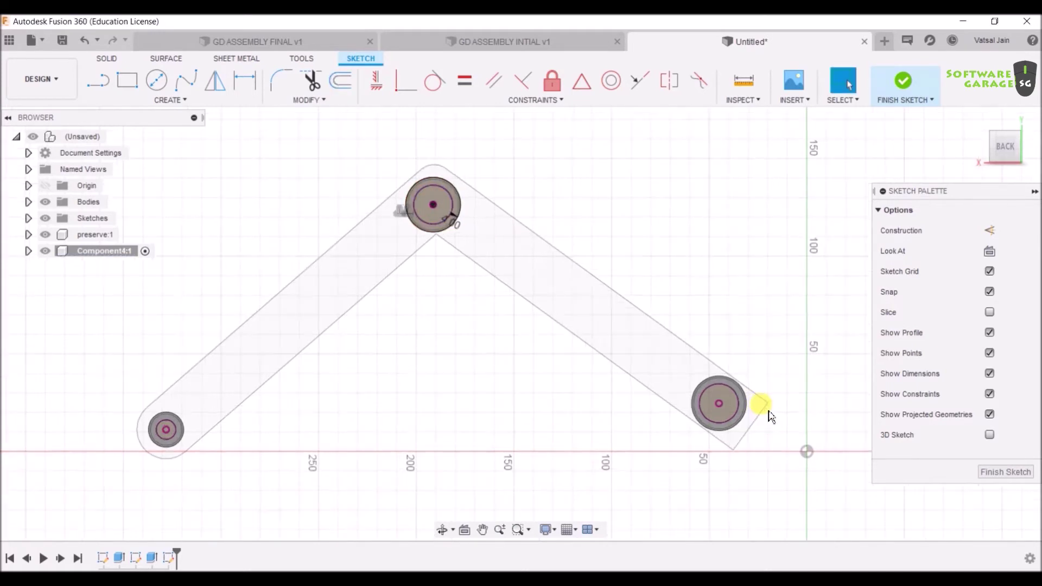
middle_drag(765, 375, 732, 370)
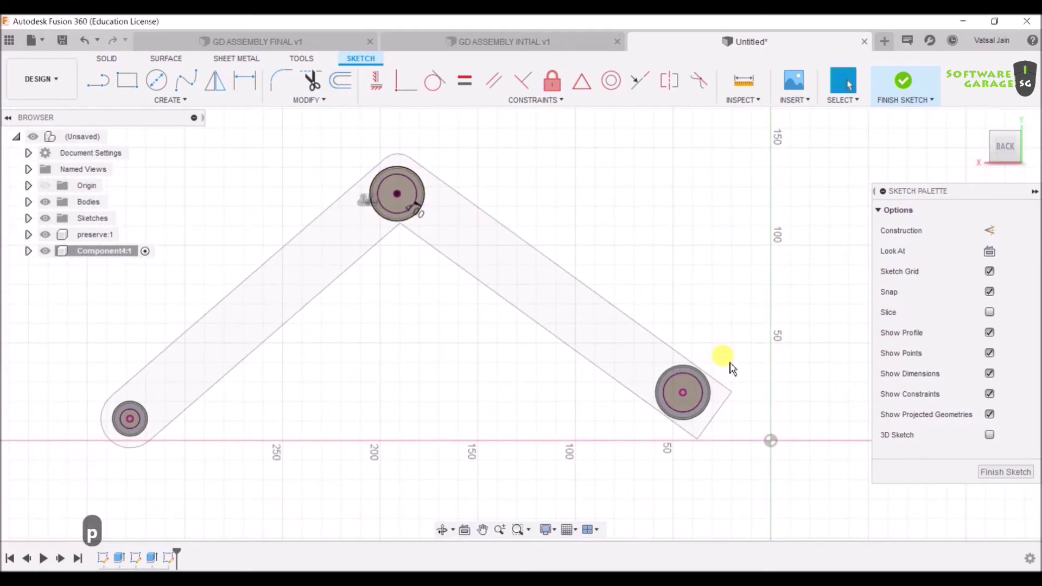
key(p)
scroll(713, 408, up, 8)
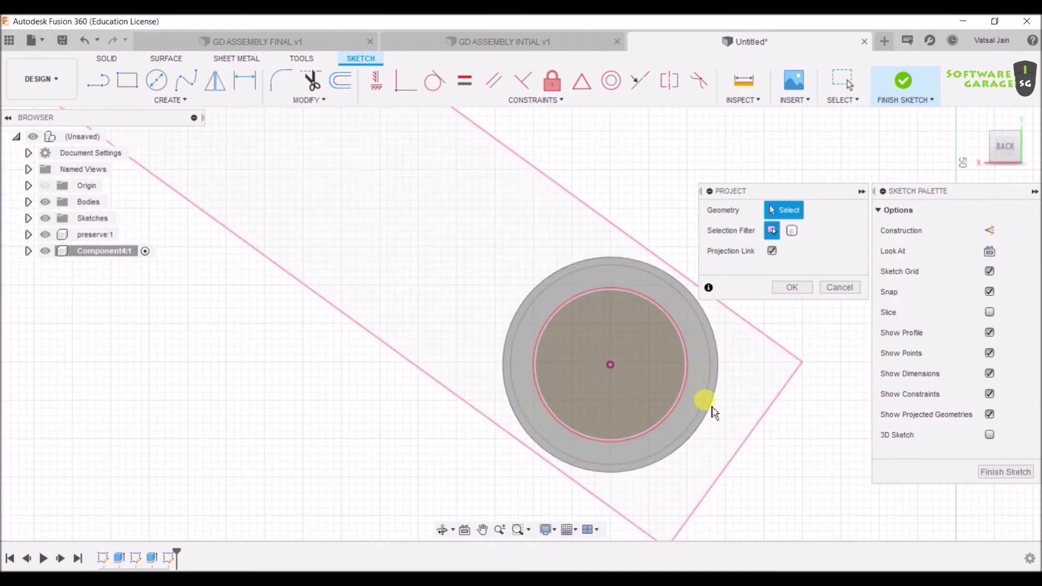
click(713, 411)
key(Escape)
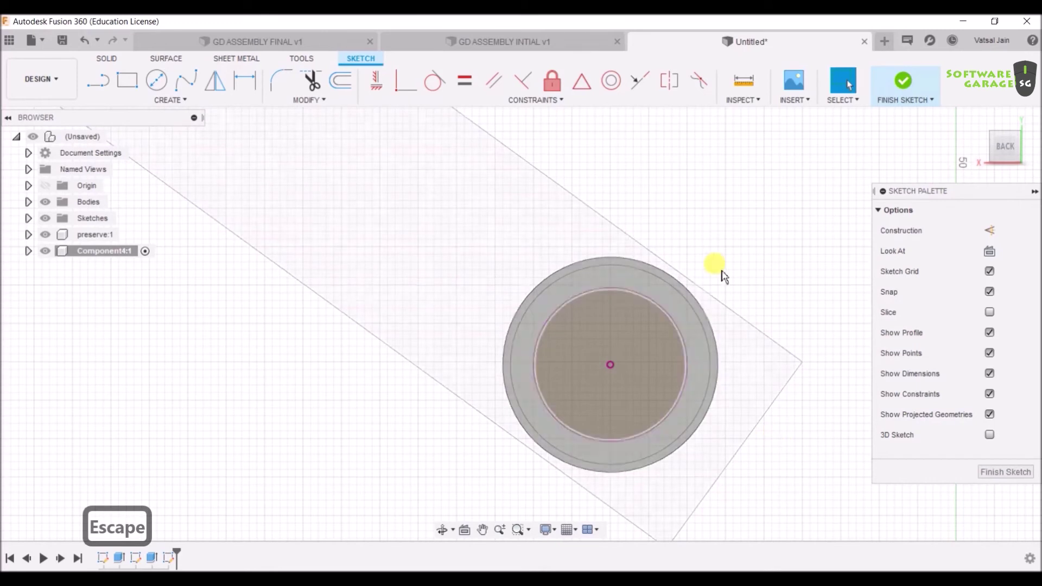
Step: Offset the projected circle at the hole near the link's square end outward by 4 mm
scroll(724, 238, down, 5)
middle_drag(735, 232, 700, 288)
key(o)
click(683, 343)
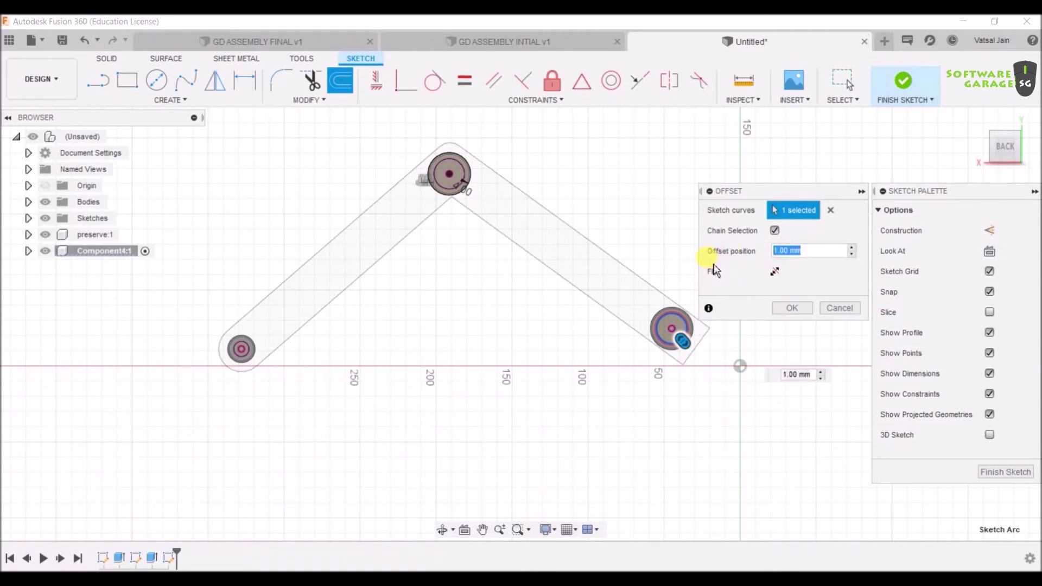
text(4)
click(791, 308)
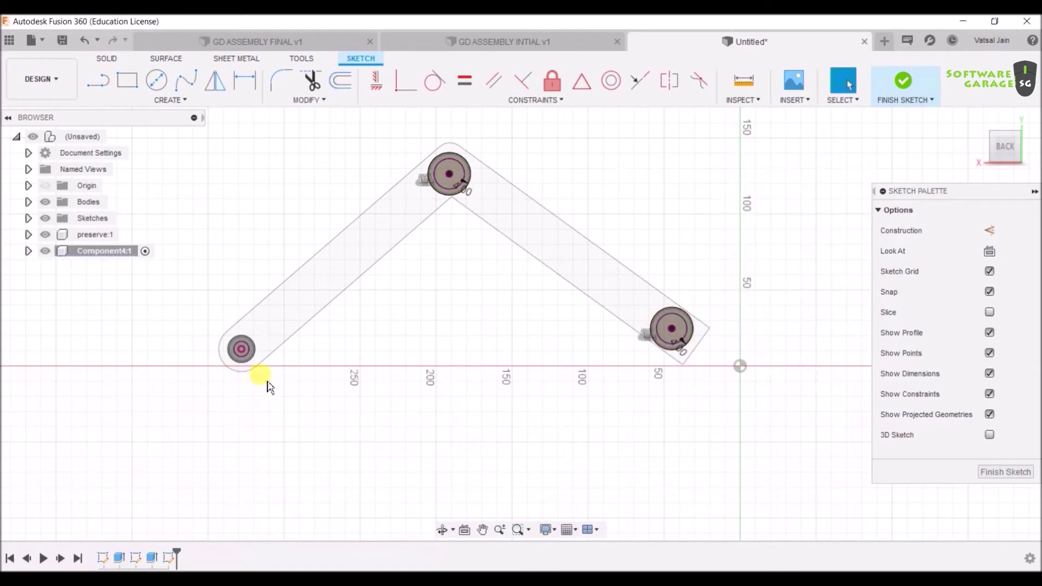
Step: Offset the projected circle at the link's rounded end outward by 4 mm and finish the sketch
key(o)
click(246, 364)
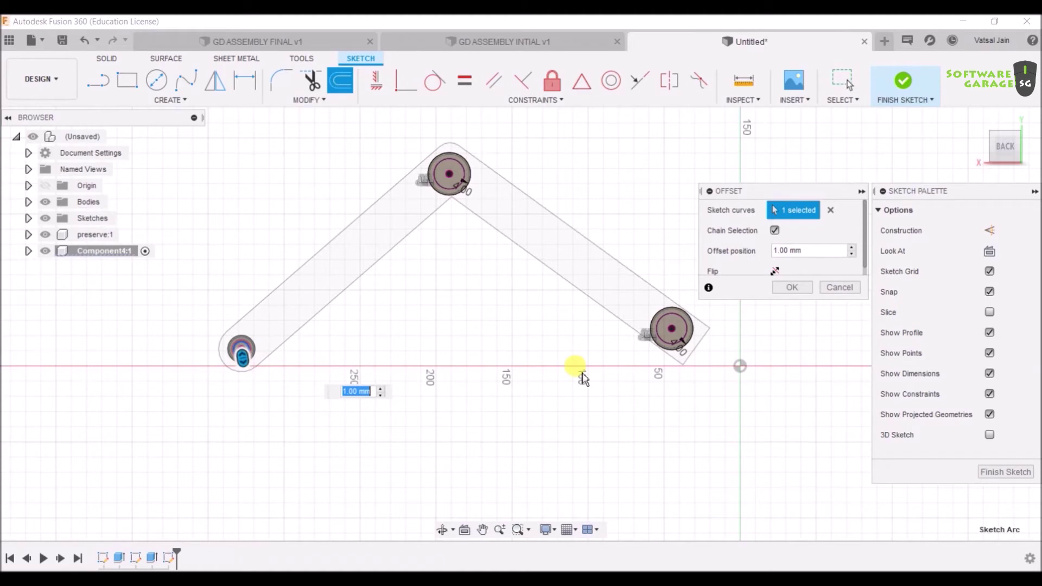
click(820, 251)
text(4)
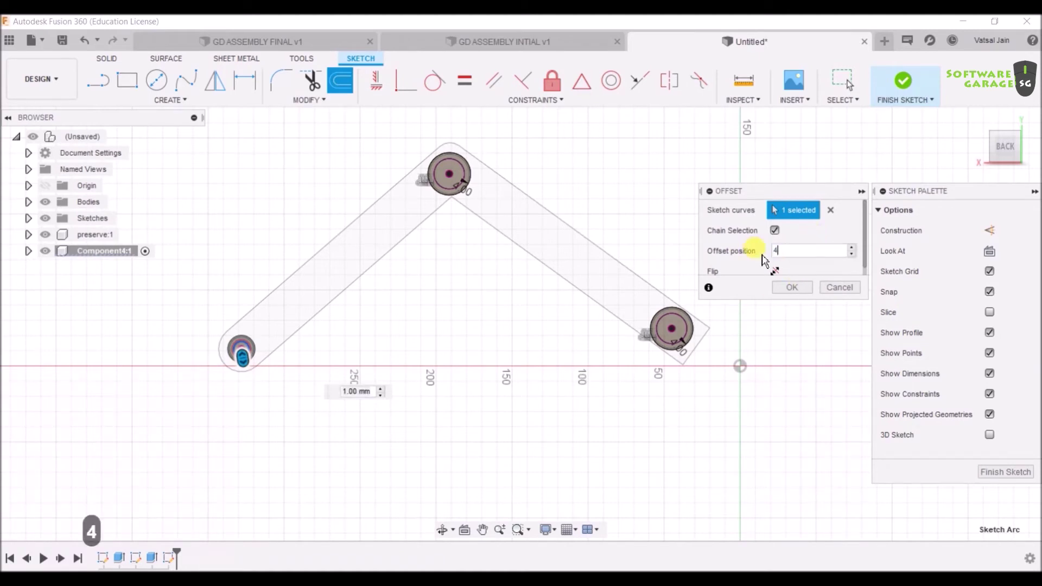
key(Return)
click(850, 90)
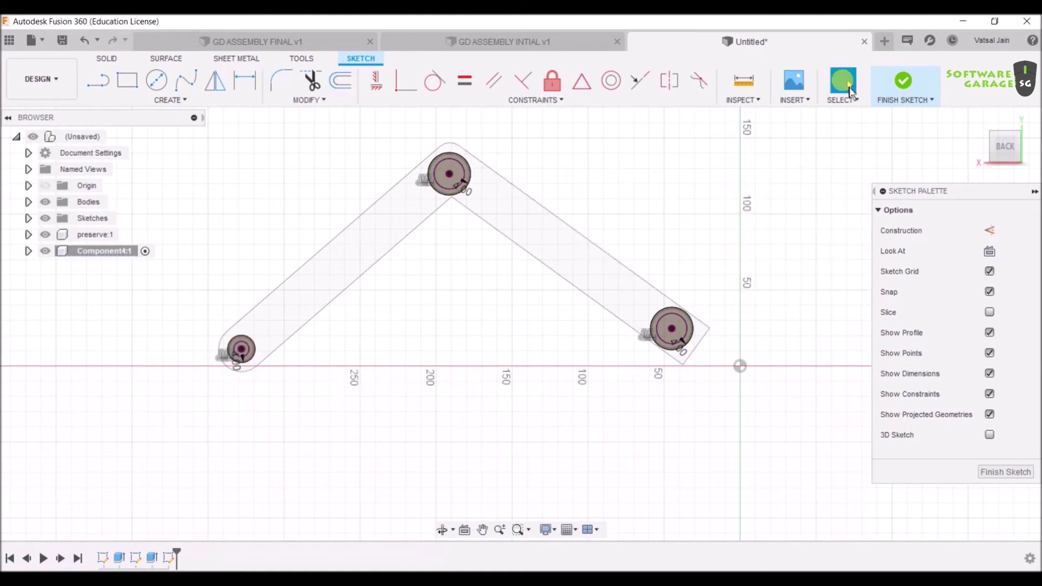
click(905, 83)
Step: Extrude the inner circle and offset ring profiles at all three holes on the back side by 6 mm with the Join operation
mouse_move(799, 177)
shift+middle_down()
mouse_move(774, 186)
mouse_move(770, 215)
shift+middle_up()
click(127, 81)
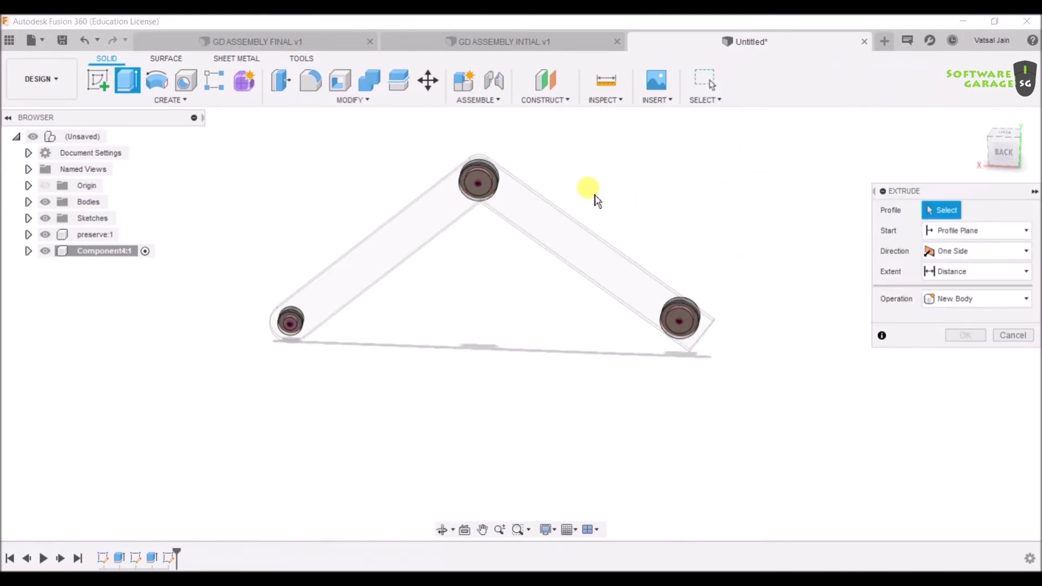
scroll(592, 192, up, 3)
click(400, 179)
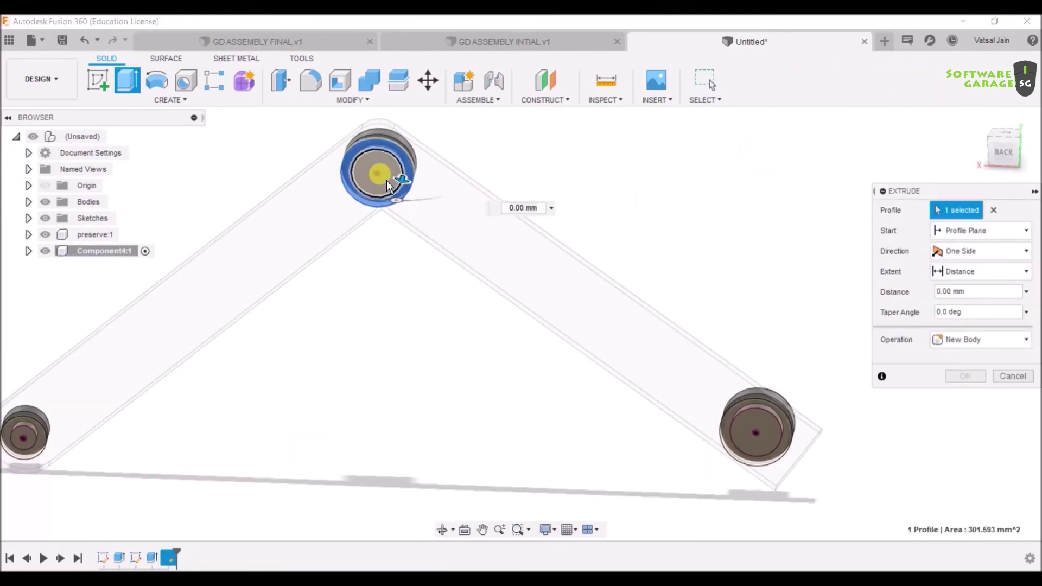
scroll(510, 207, down, 3)
scroll(169, 412, up, 5)
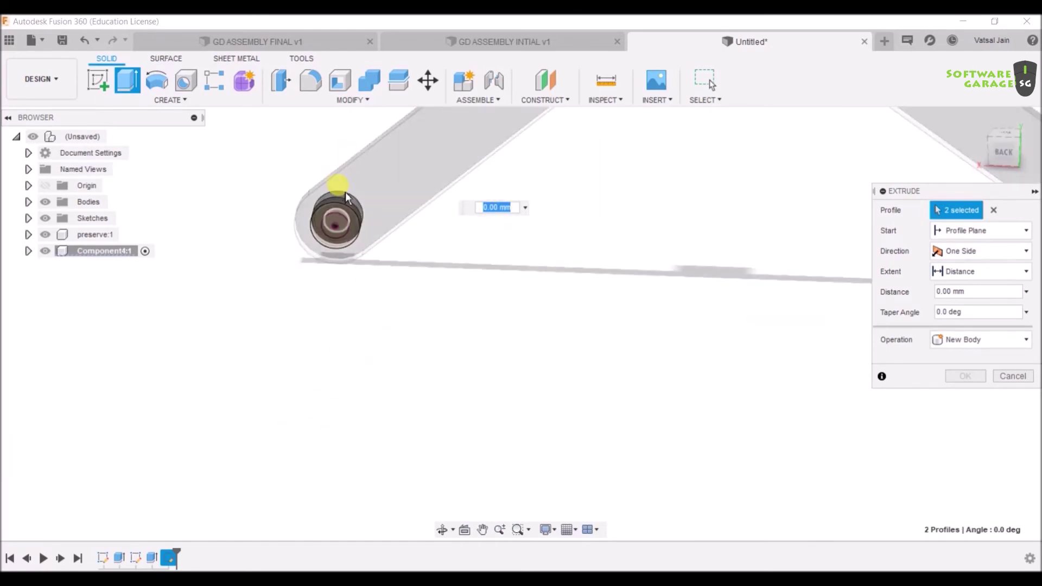
click(347, 212)
click(337, 221)
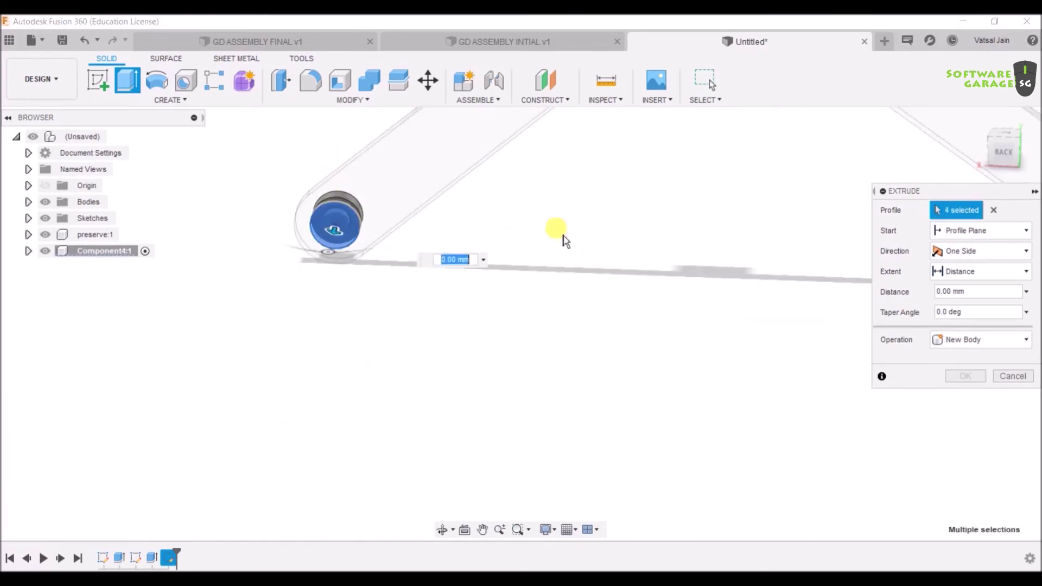
middle_drag(484, 232, 715, 261)
scroll(586, 323, down, 3)
scroll(672, 307, up, 5)
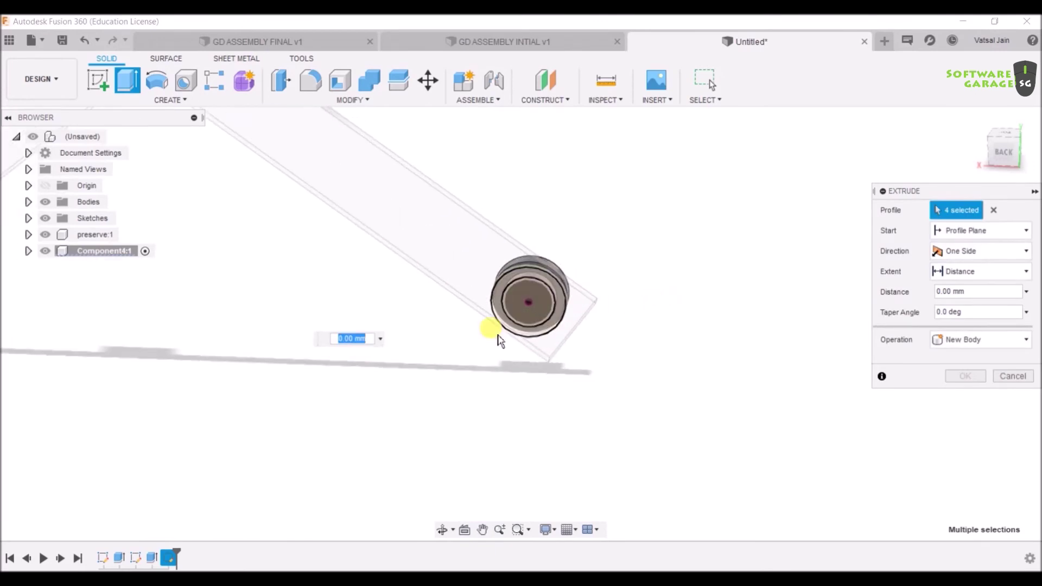
click(542, 318)
click(532, 308)
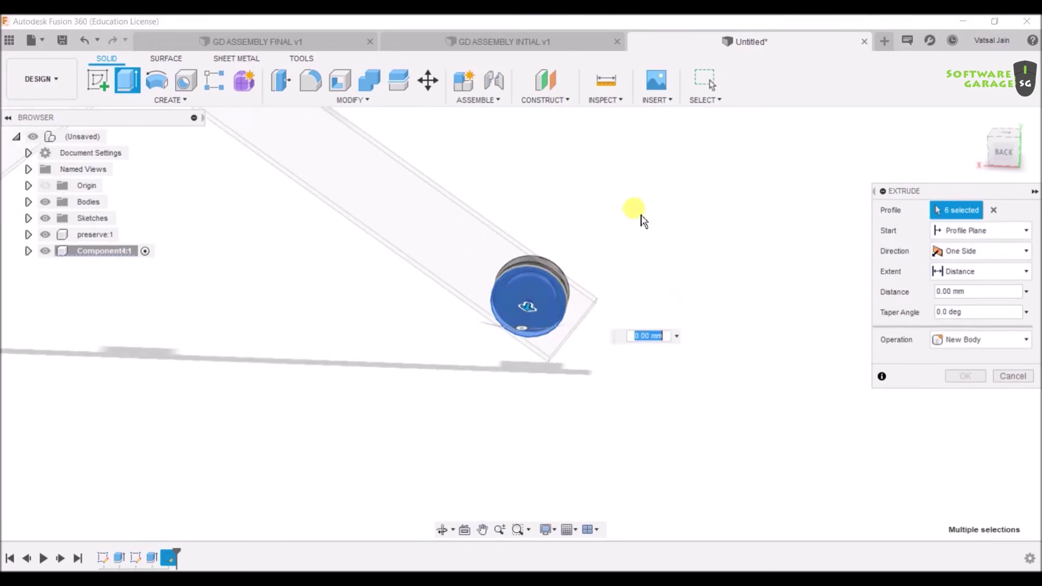
scroll(640, 213, down, 3)
middle_drag(660, 216, 708, 280)
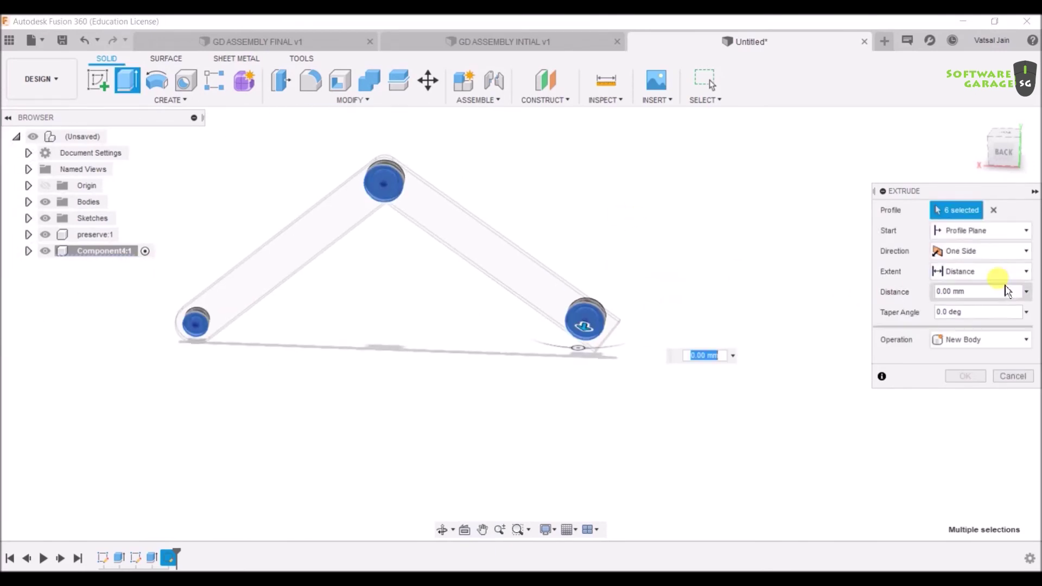
text(6)
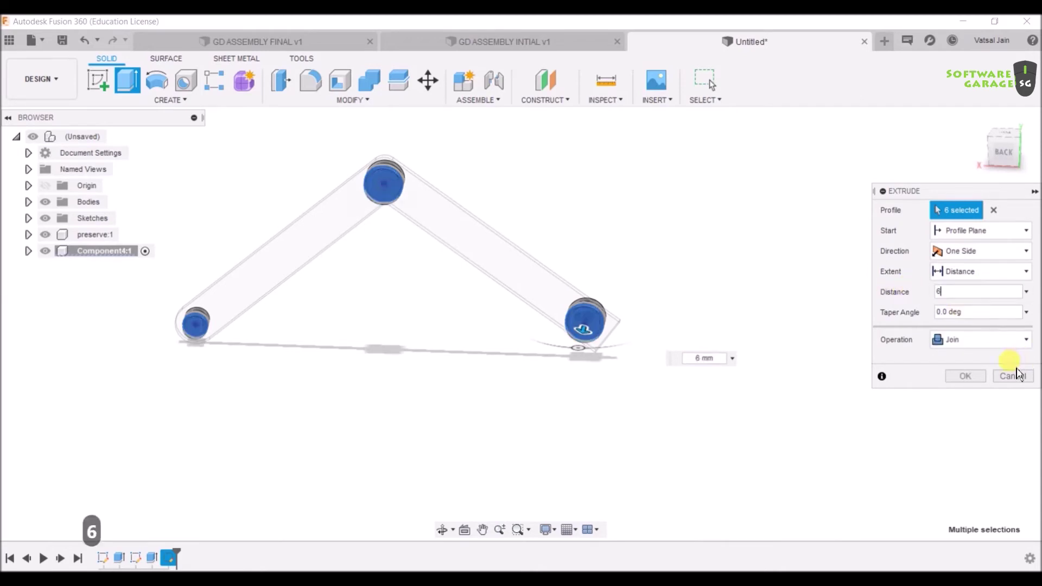
click(966, 377)
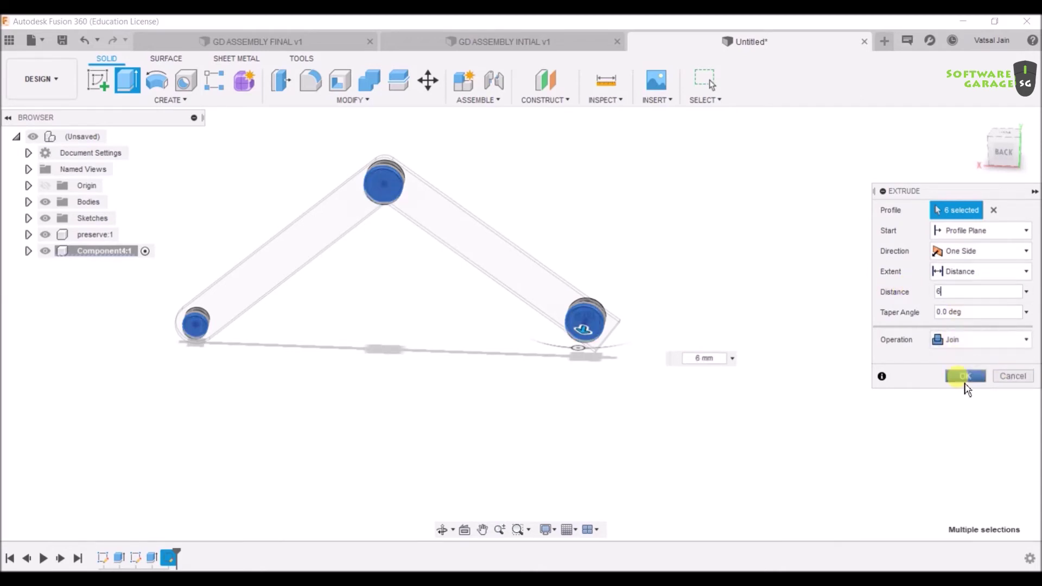
Step: Hide Component4 and show it again to check the finished flanged discs
shift+middle_drag(787, 309, 782, 339)
click(45, 251)
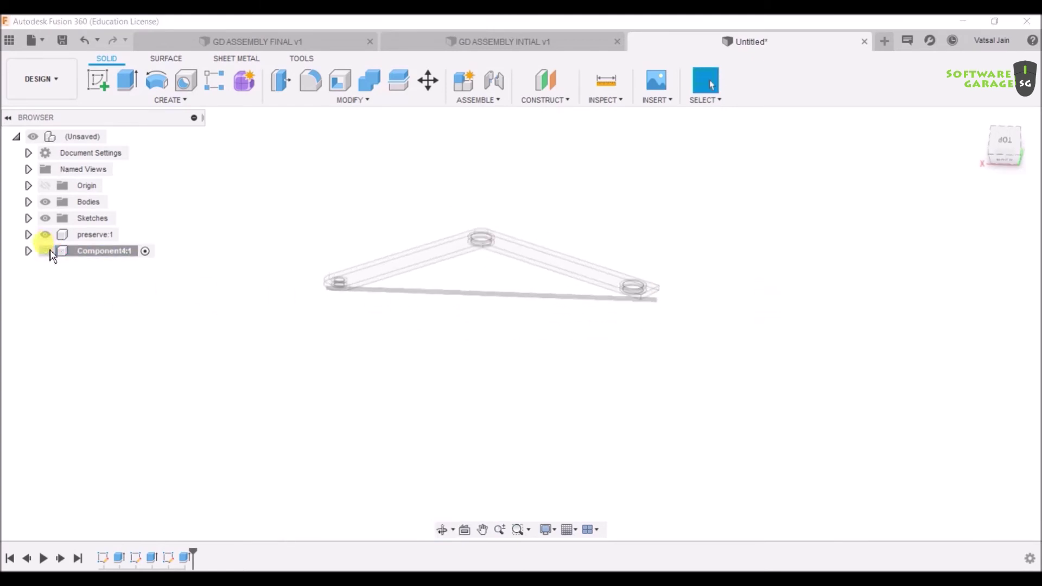
click(50, 252)
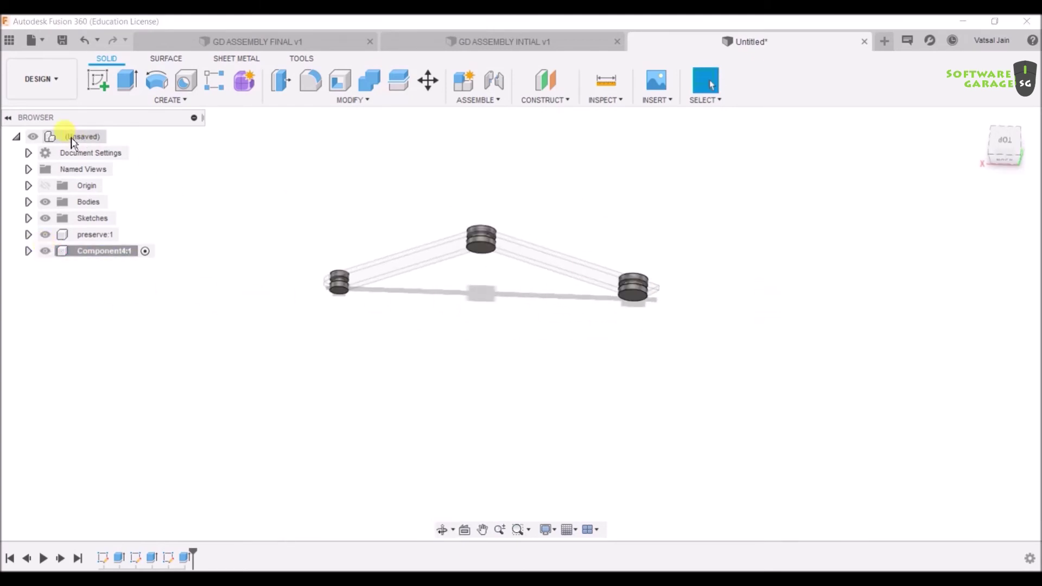
Step: Activate the top-level component of the unsaved design and view the link from the front
click(116, 136)
shift+middle_drag(590, 223, 589, 207)
shift+middle_drag(700, 223, 495, 190)
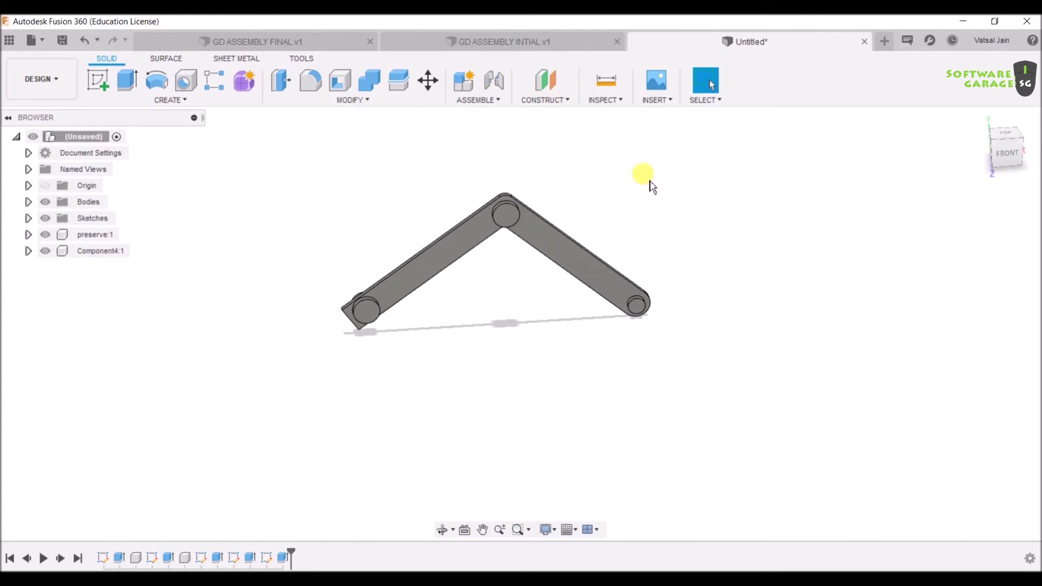
Step: Turn on Component Color Cycling to give each component its own color
click(608, 102)
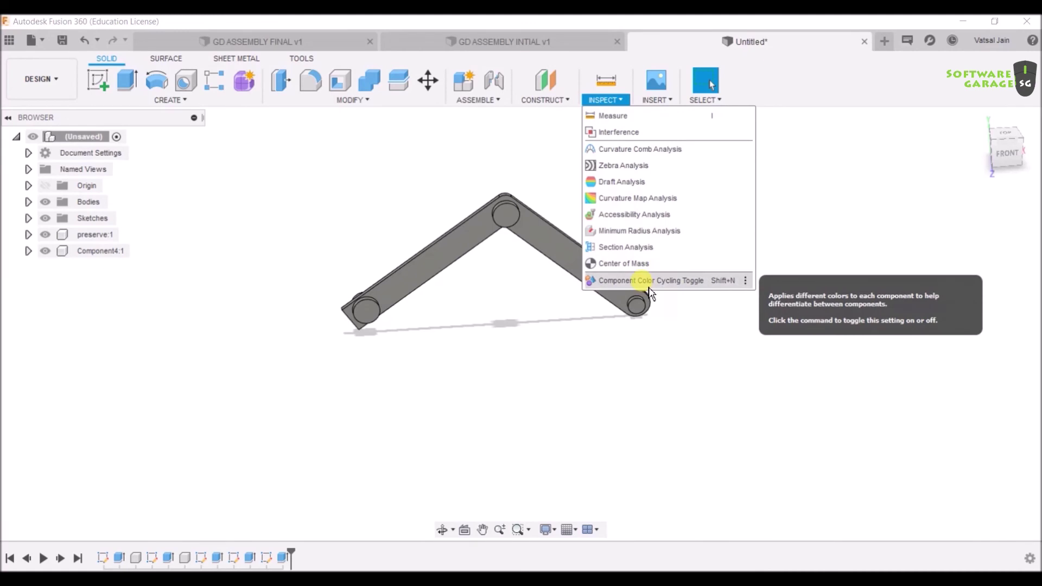
click(649, 281)
scroll(679, 226, up, 2)
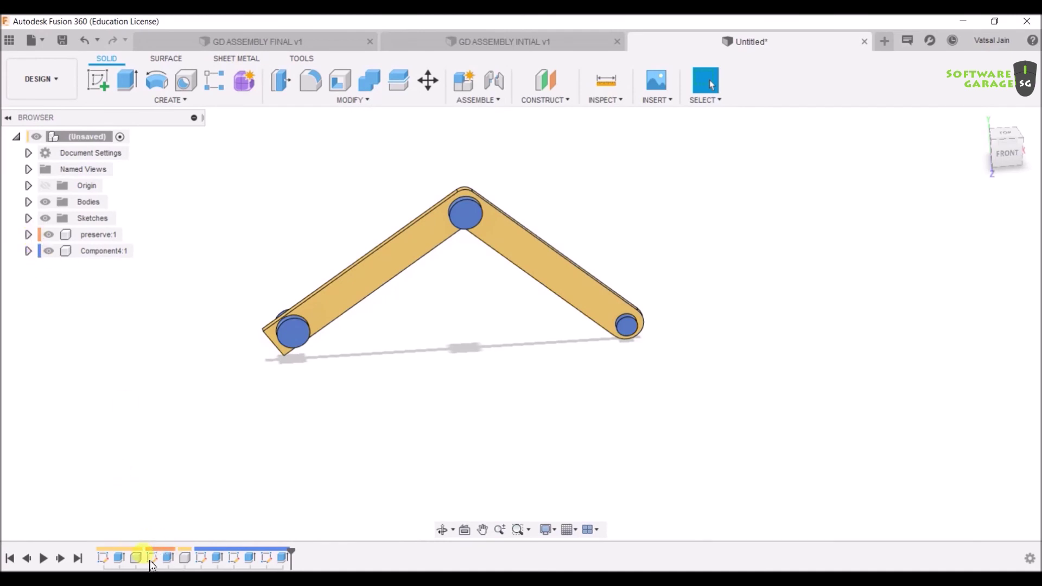
Step: Hide Component4 and the top-level bodies to examine the preserve rings alone, and show both again
click(49, 250)
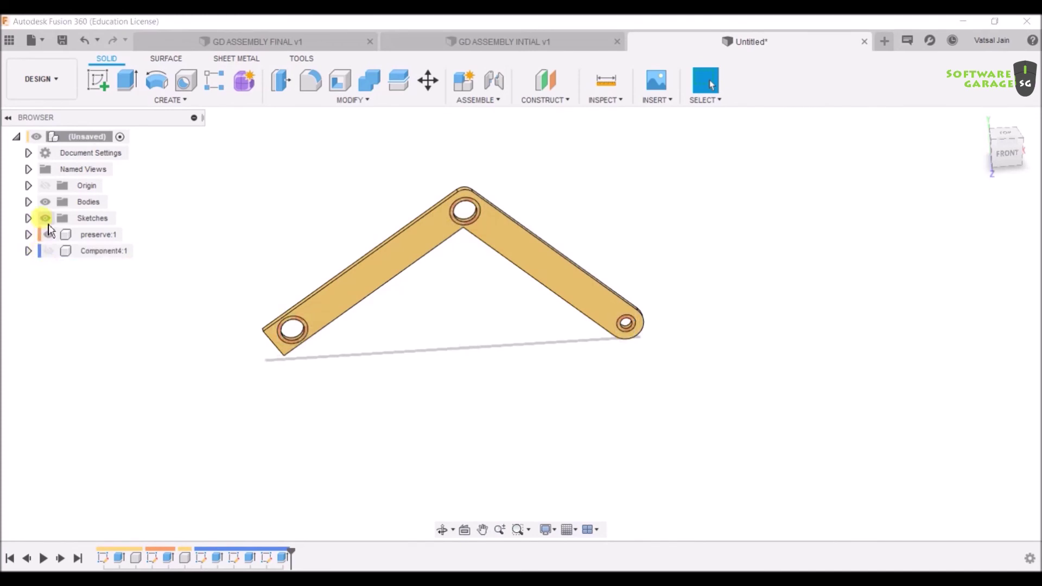
click(46, 202)
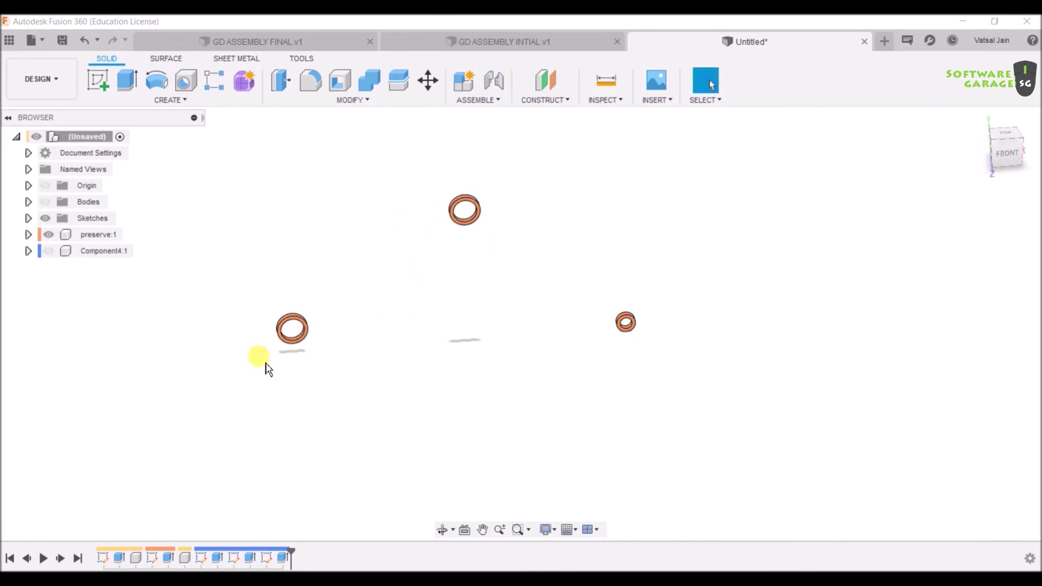
click(52, 253)
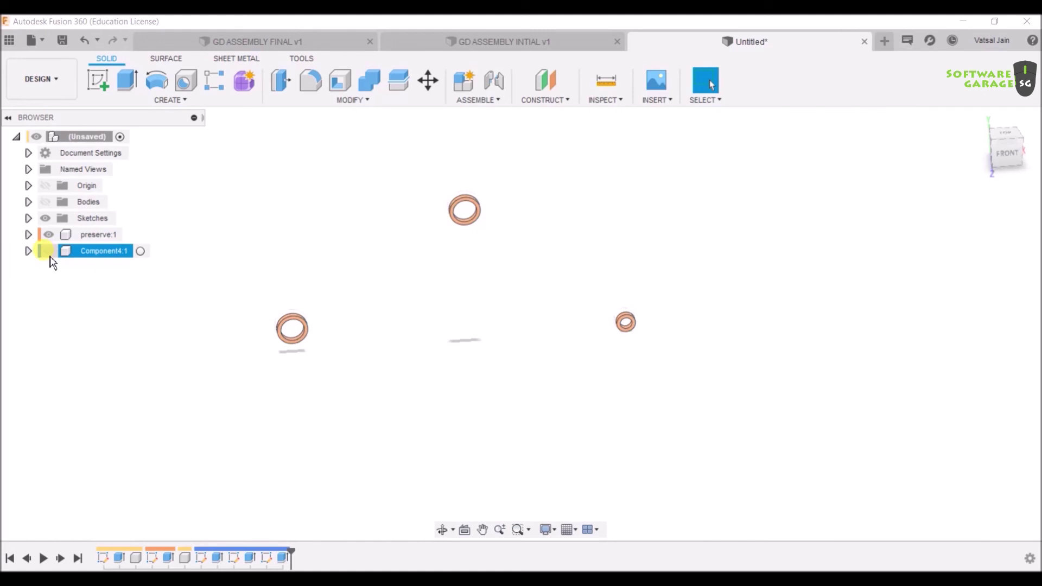
click(48, 251)
click(45, 202)
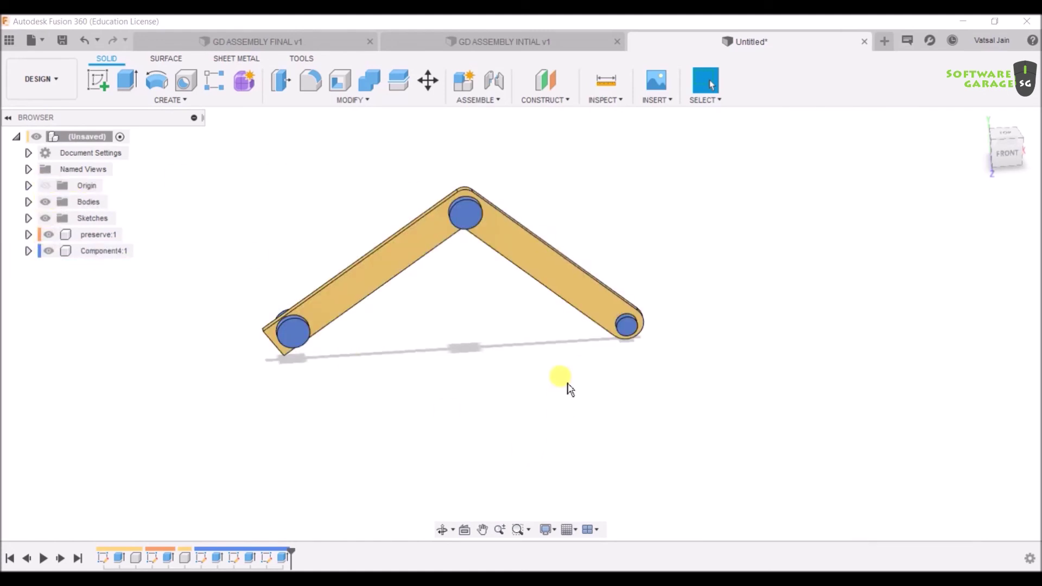
scroll(835, 420, down, 2)
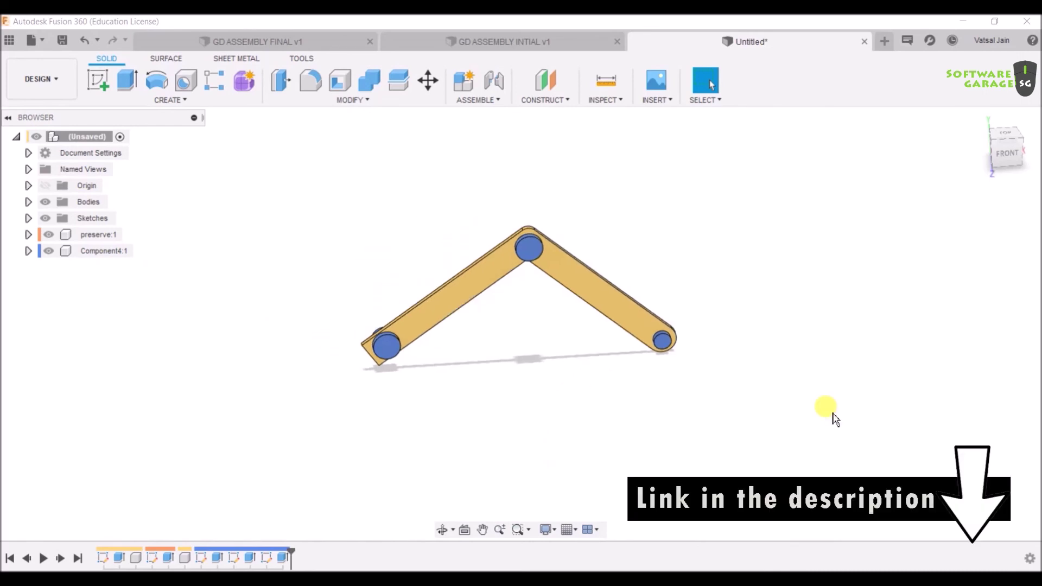
scroll(835, 419, up, 1)
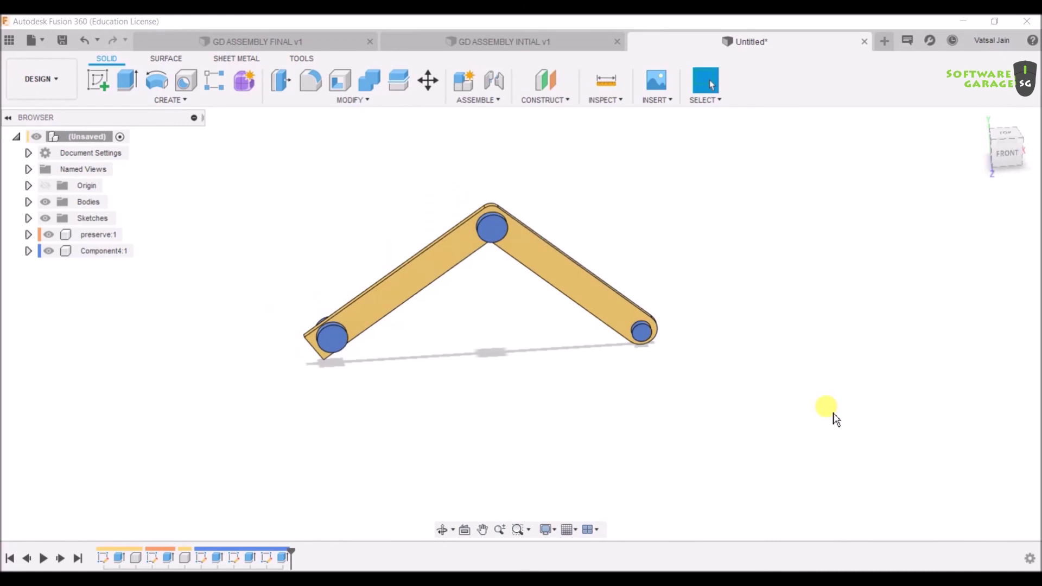
scroll(842, 385, down, 1)
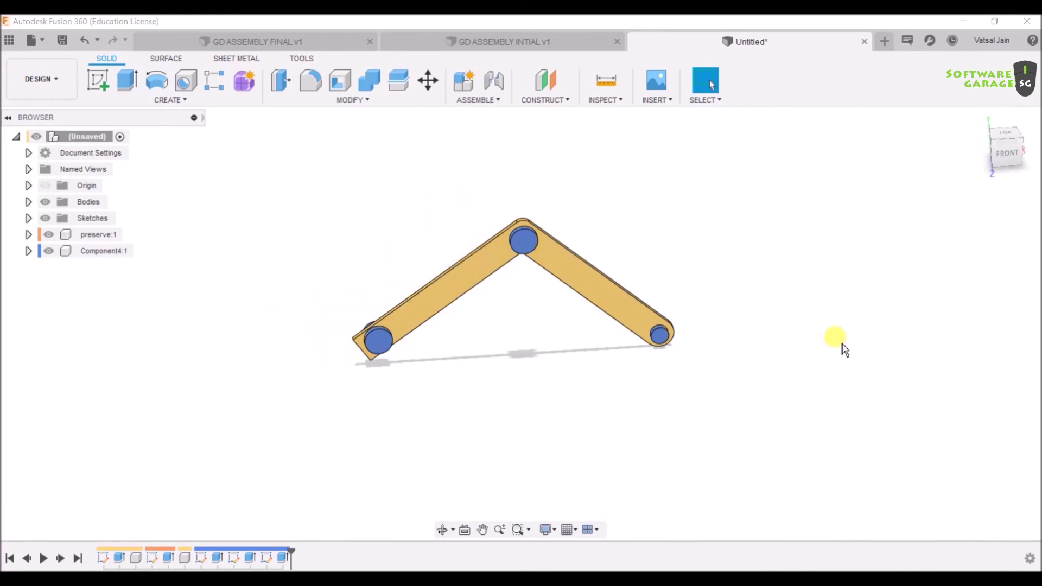
scroll(816, 326, up, 1)
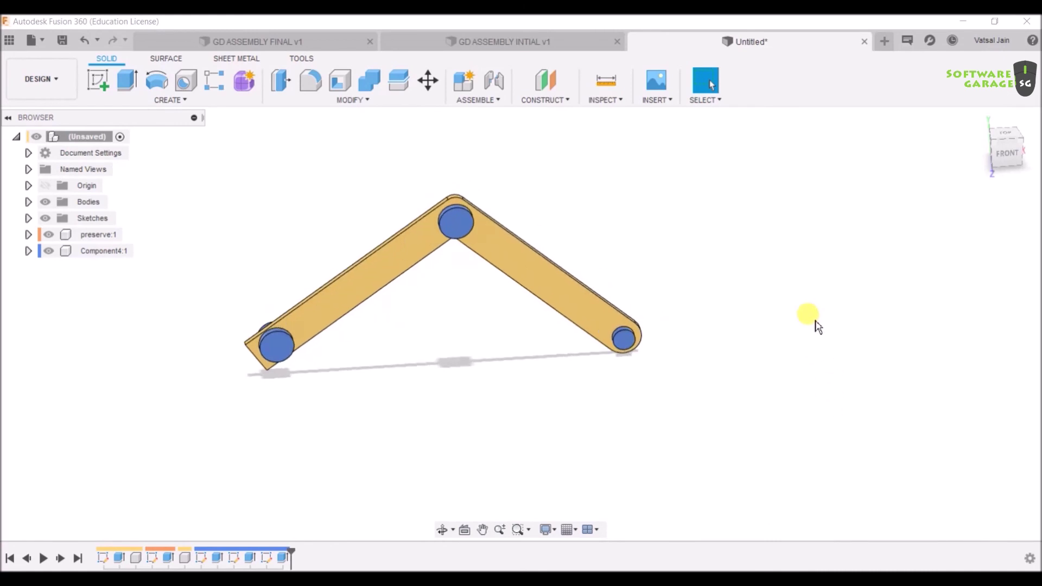